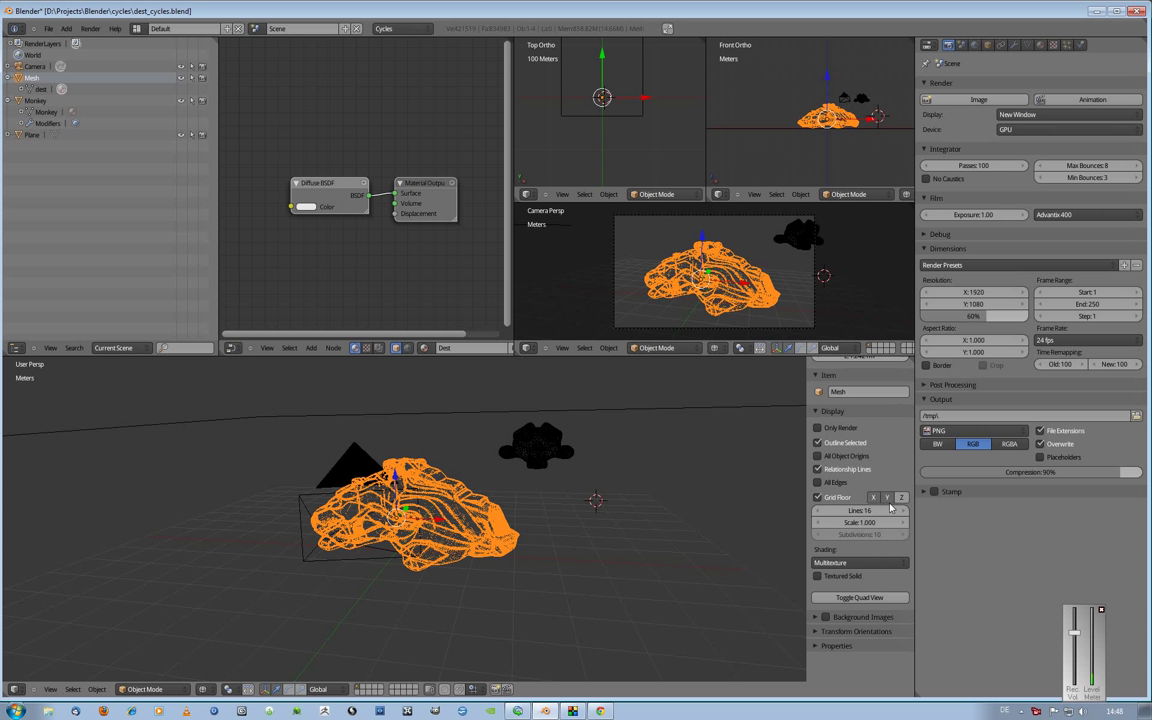
Search GraphicAll.org for 'cycles' builds, then minimize the browser to return to Blender
click(1102, 612)
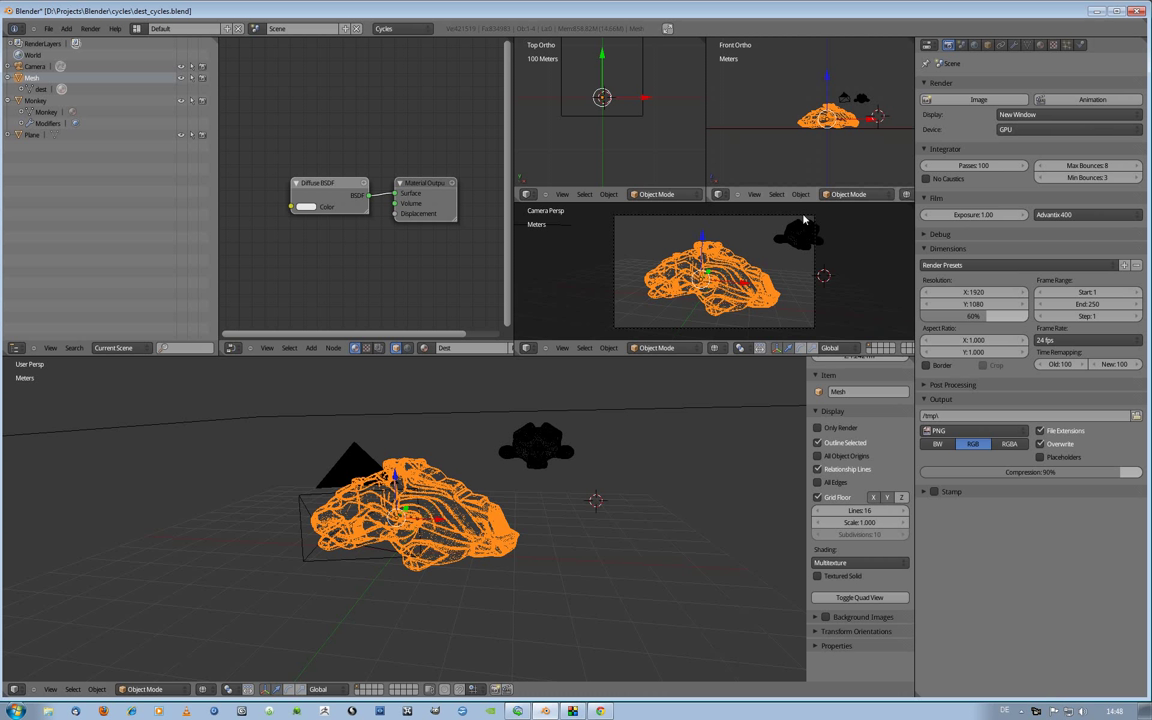
click(599, 711)
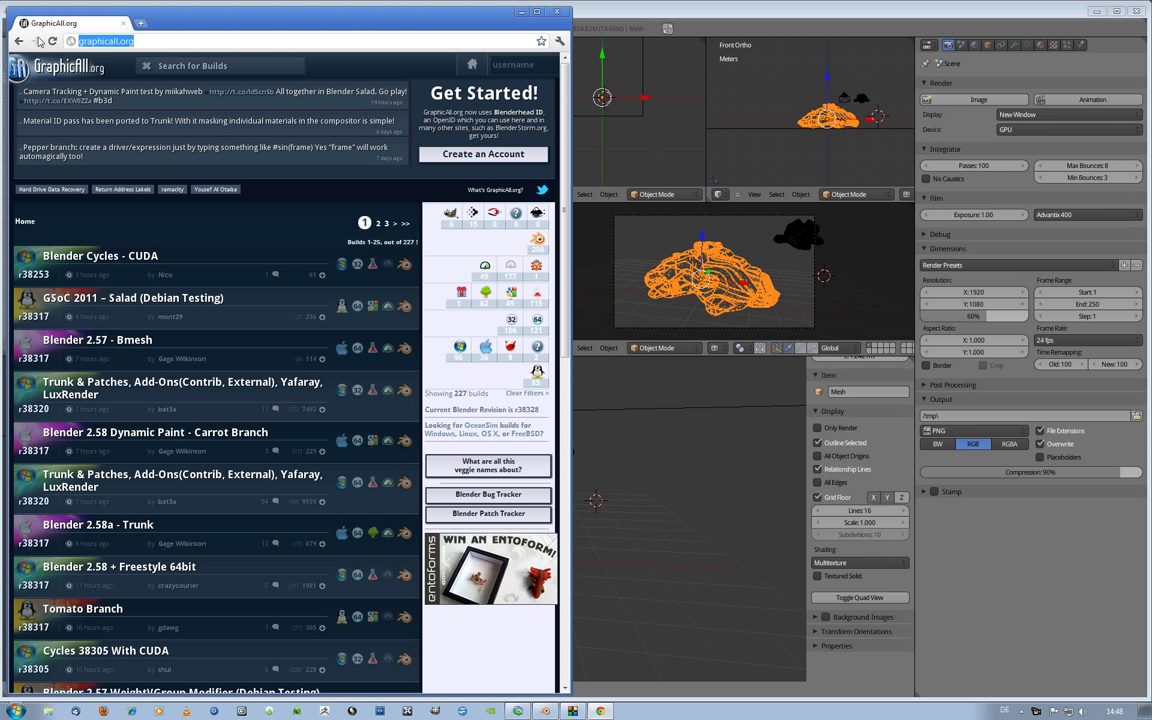
click(205, 66)
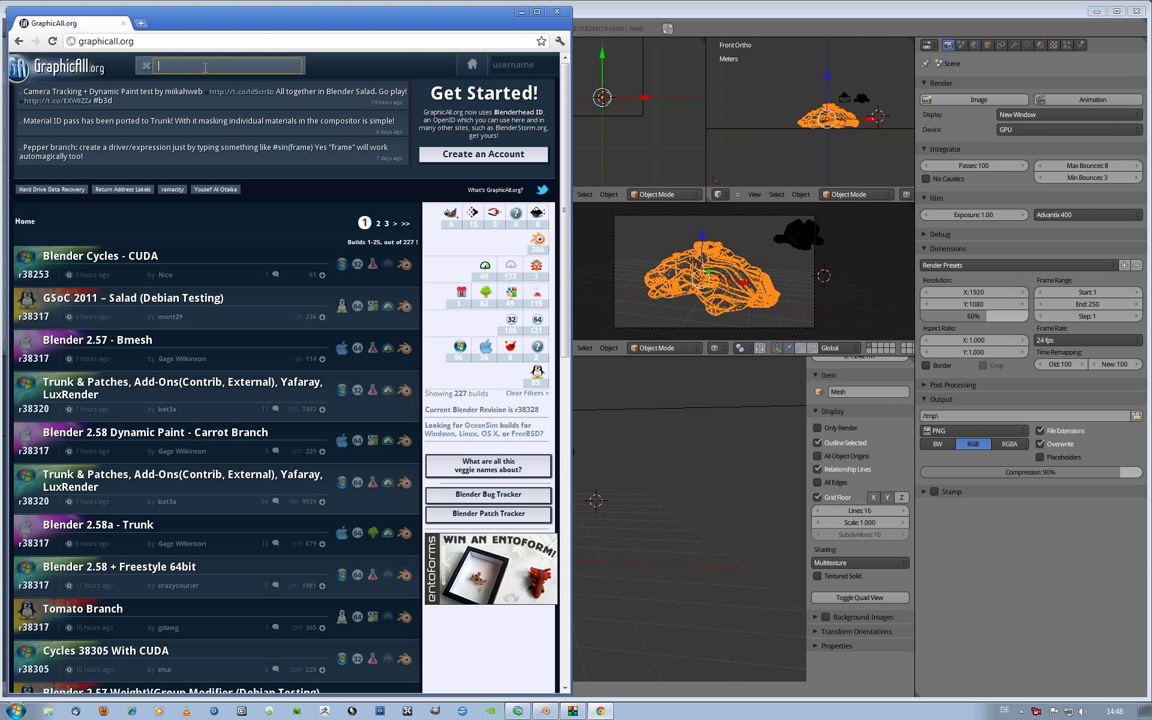
text(cycl)
text(es)
key(Return)
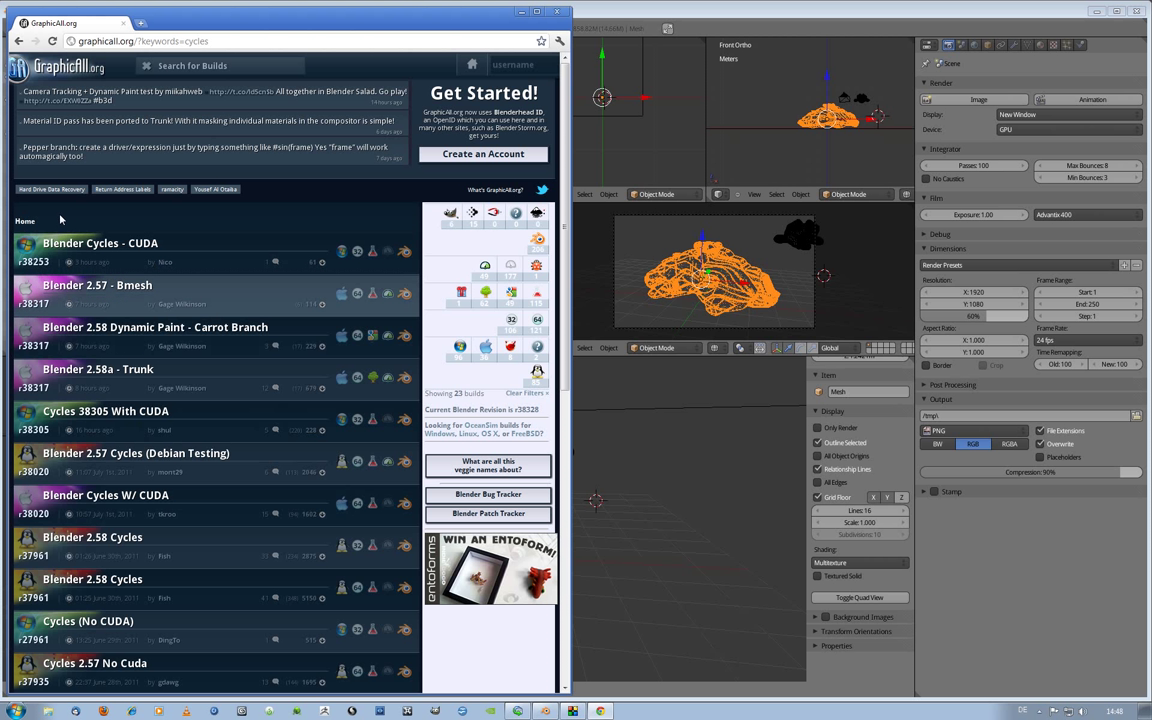
click(521, 13)
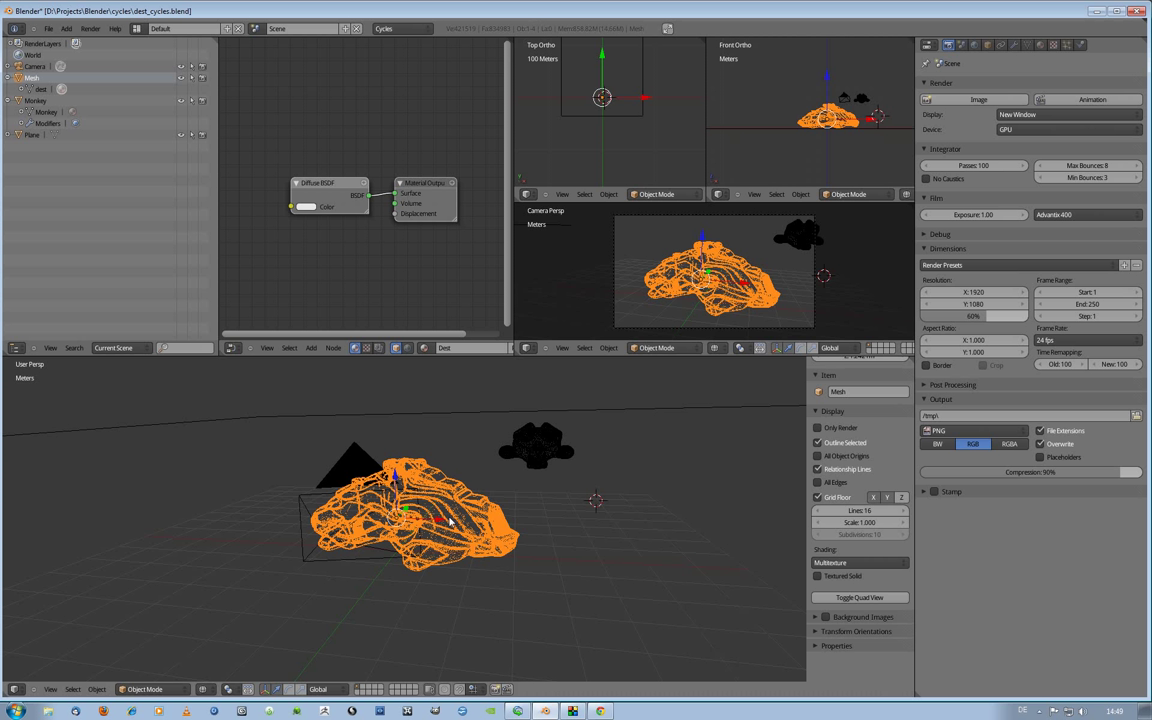
click(818, 483)
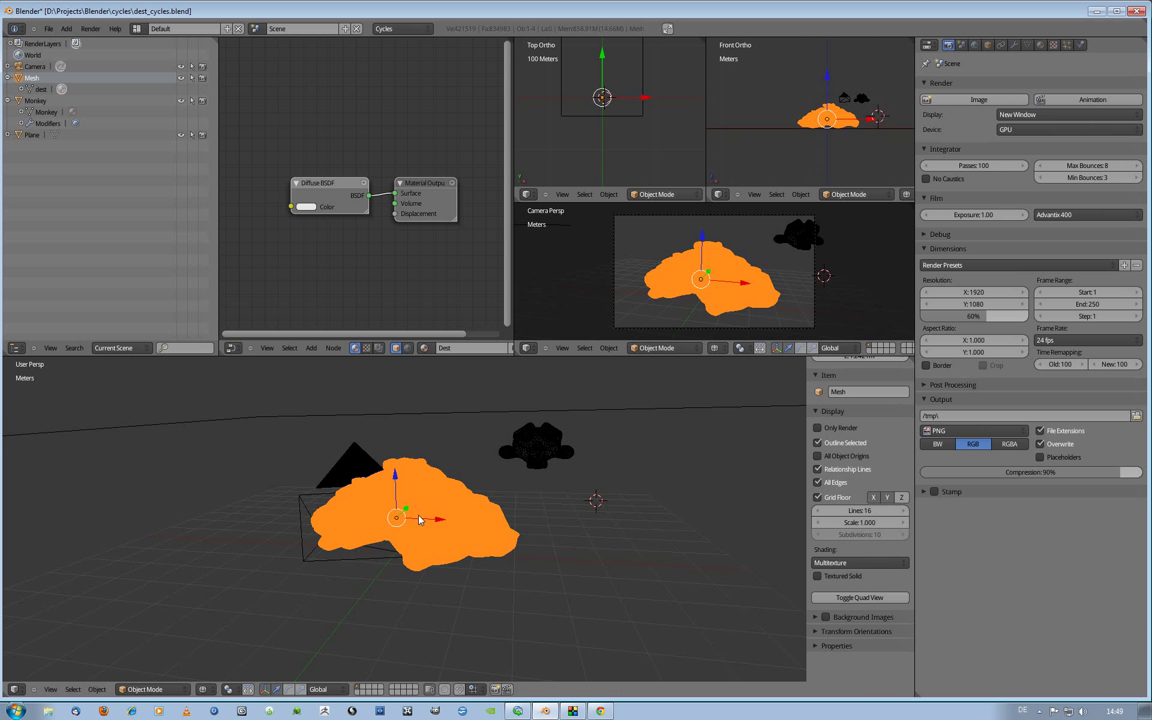
scroll(424, 523, down, 2)
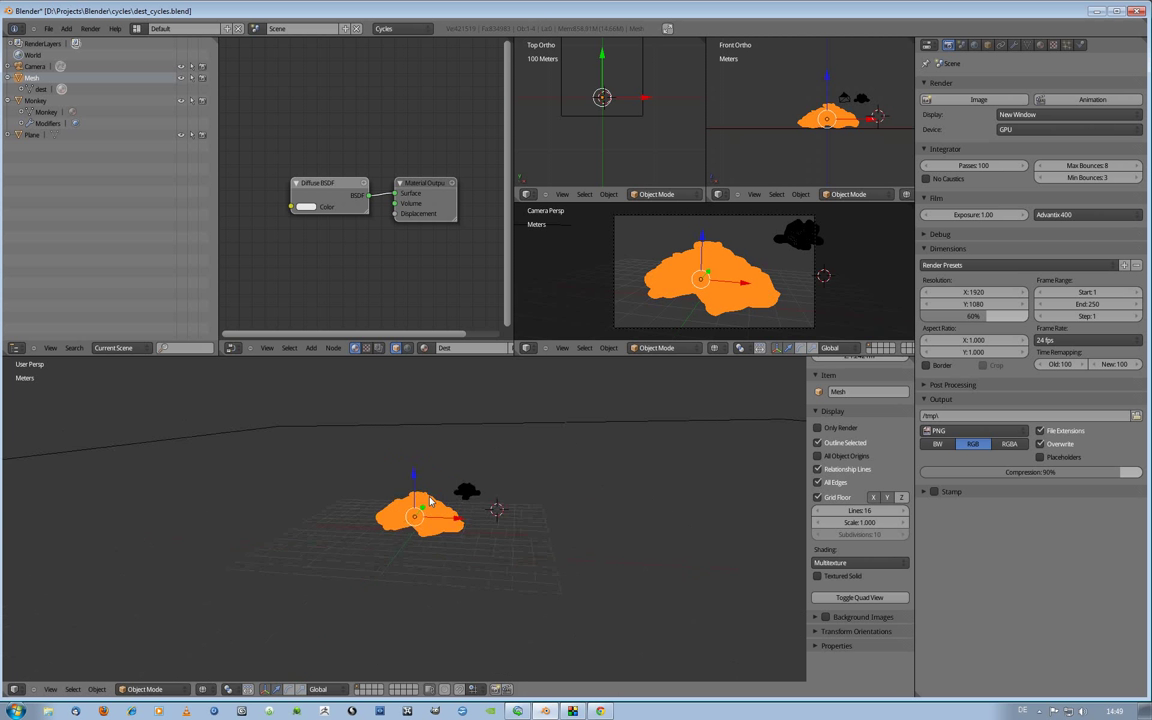
scroll(430, 523, up, 4)
scroll(430, 523, up, 4)
scroll(430, 528, up, 2)
scroll(430, 532, up, 2)
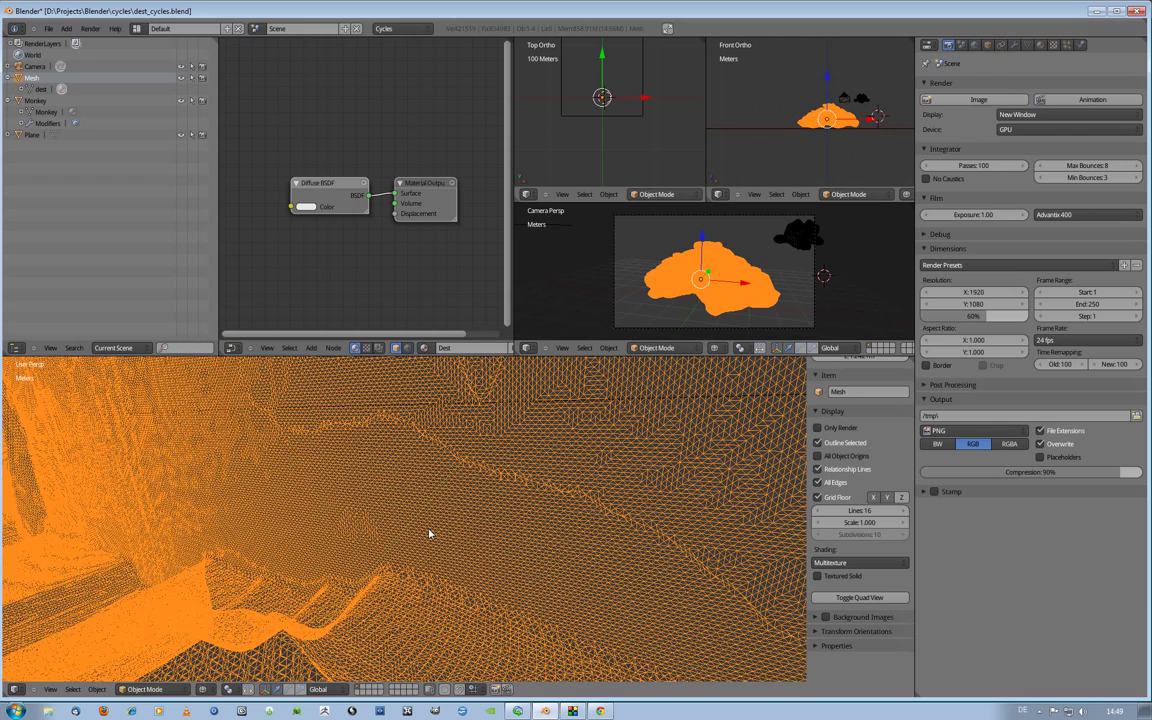
scroll(430, 533, down, 3)
scroll(430, 532, down, 2)
scroll(430, 530, down, 2)
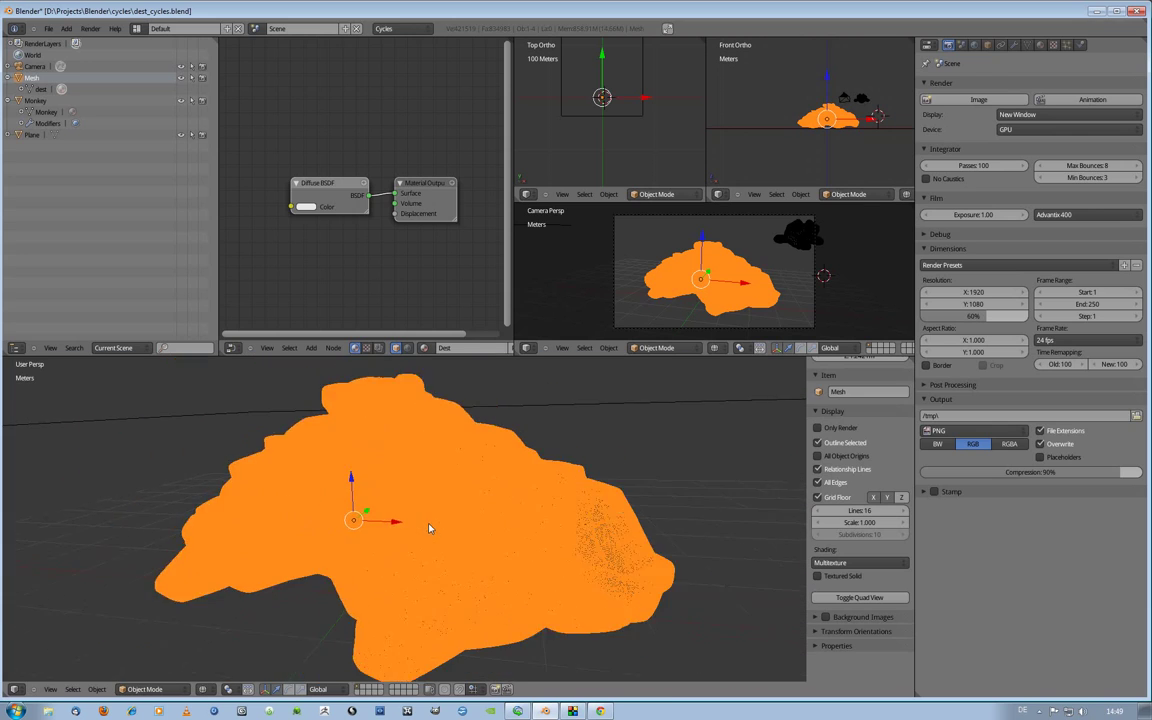
scroll(430, 527, down, 2)
click(816, 483)
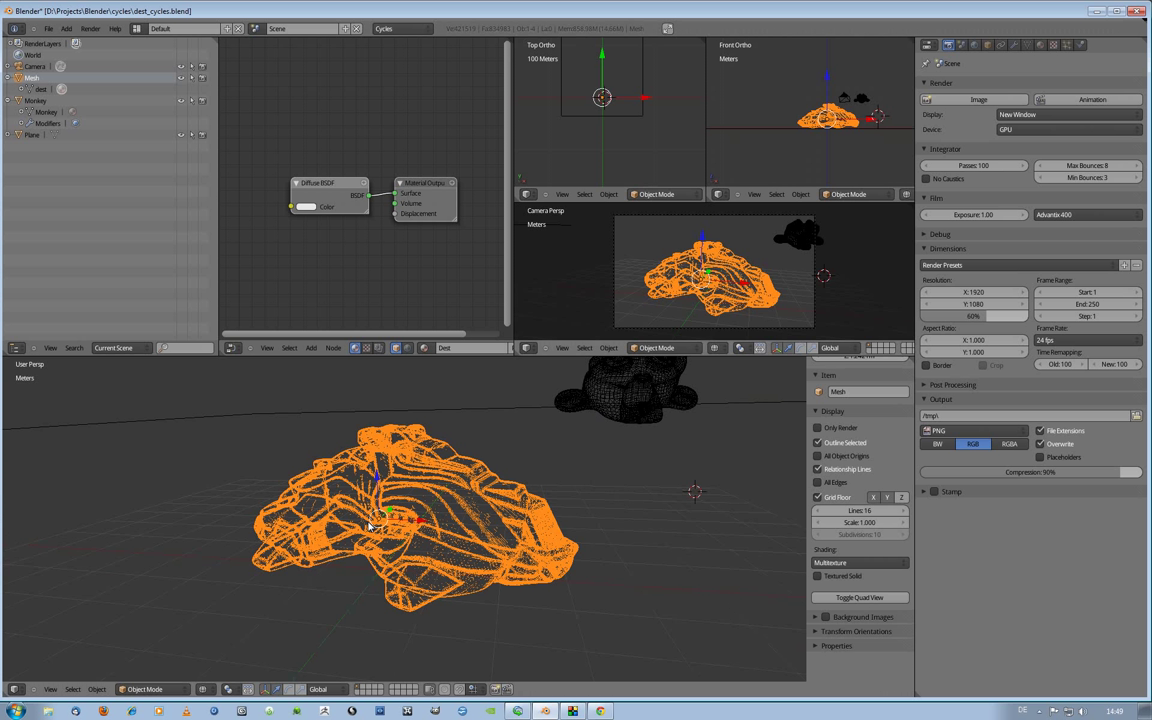
Show the monkey's Emission material settings and switch the viewport to Solid shading
click(1040, 45)
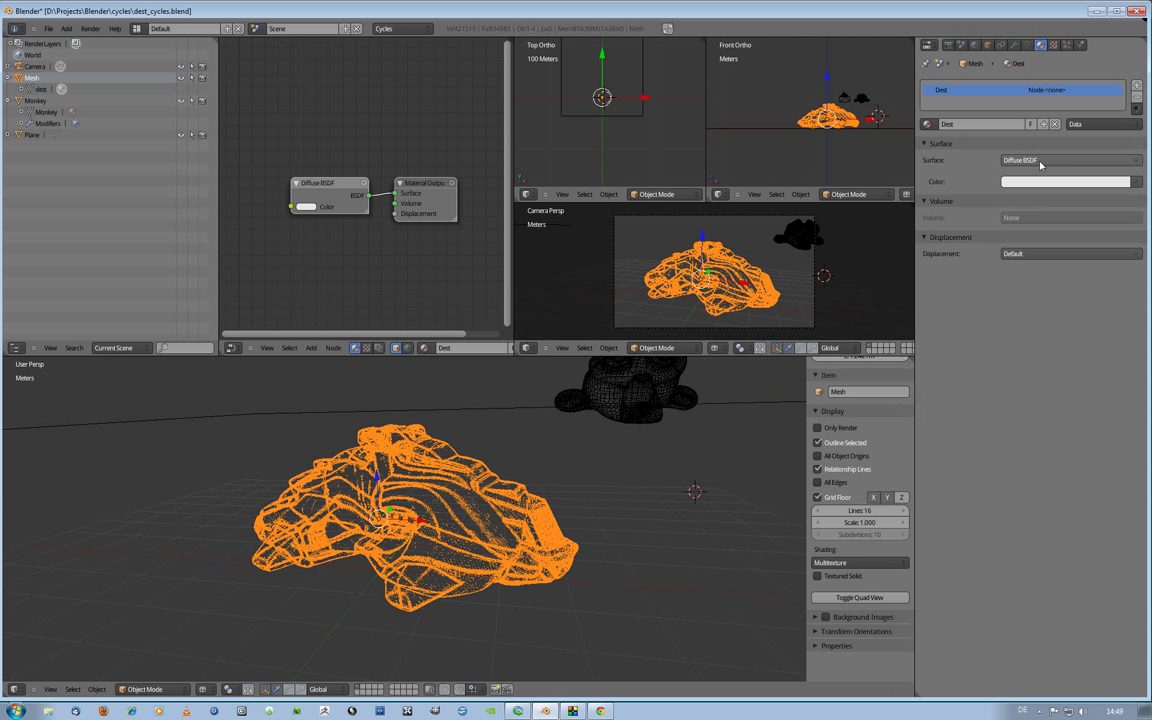
right_click(640, 380)
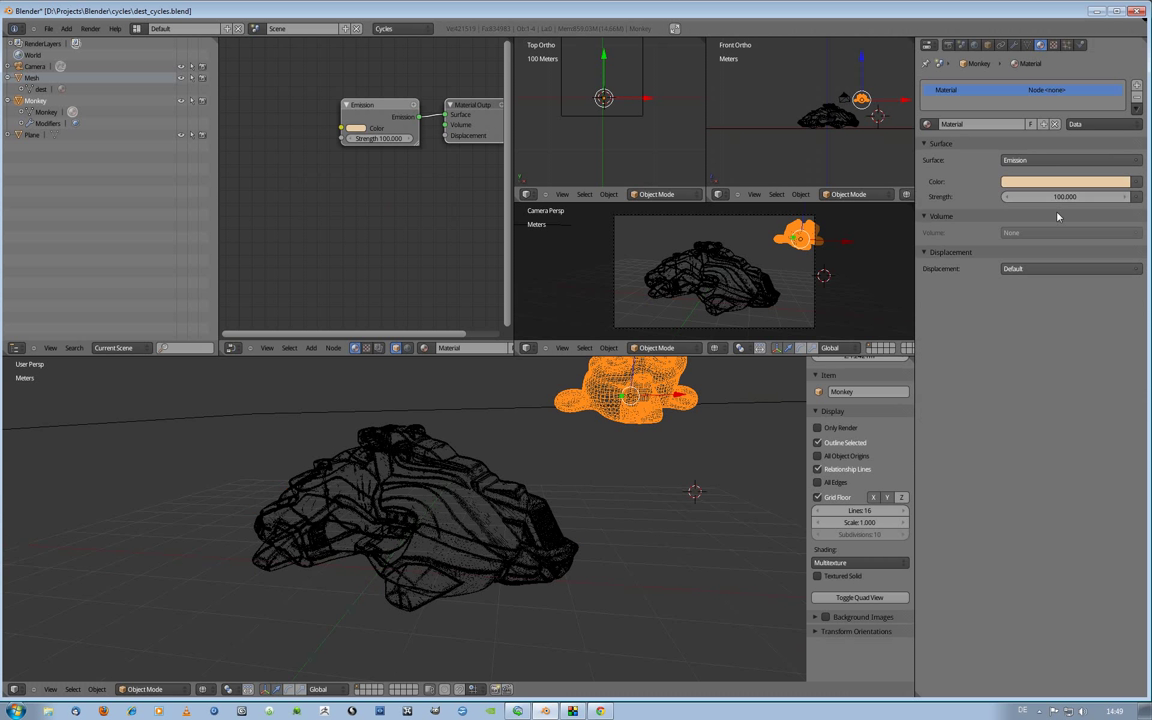
click(205, 689)
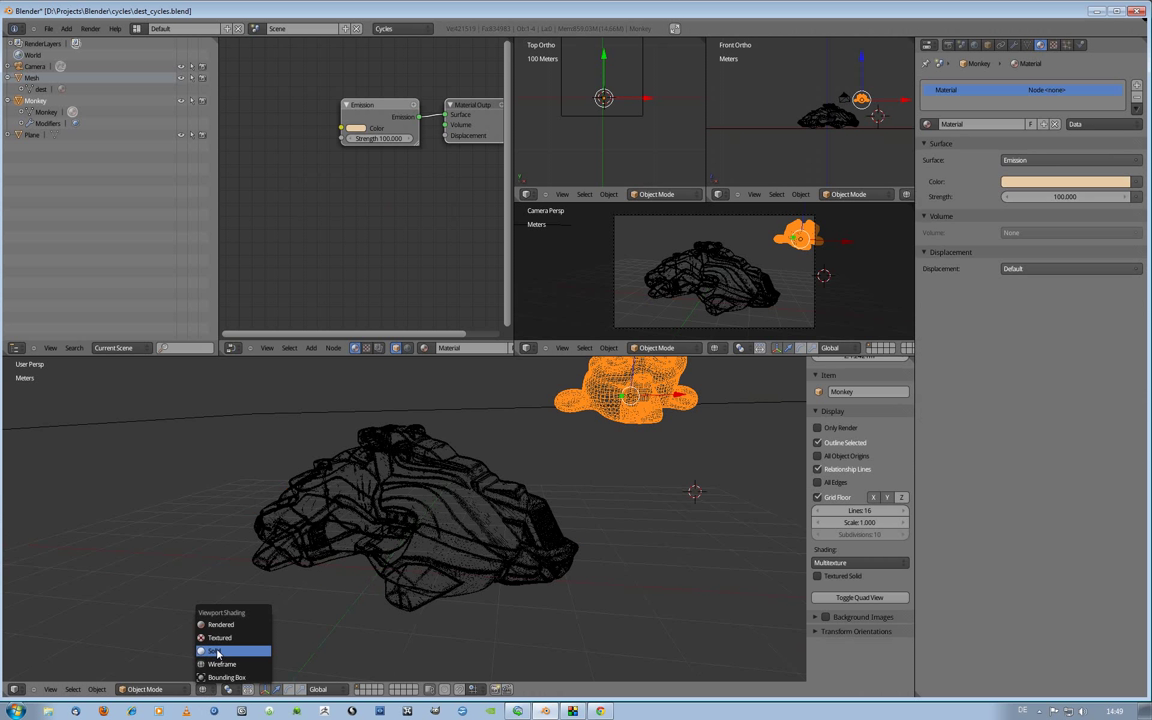
click(216, 651)
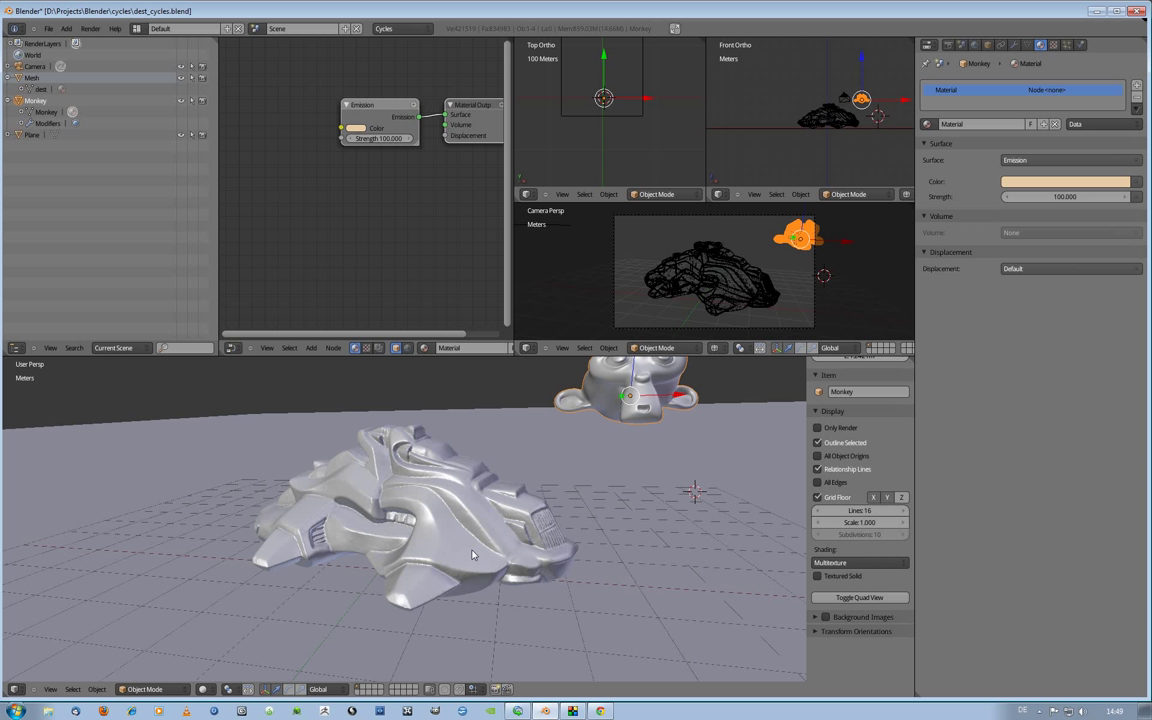
click(205, 691)
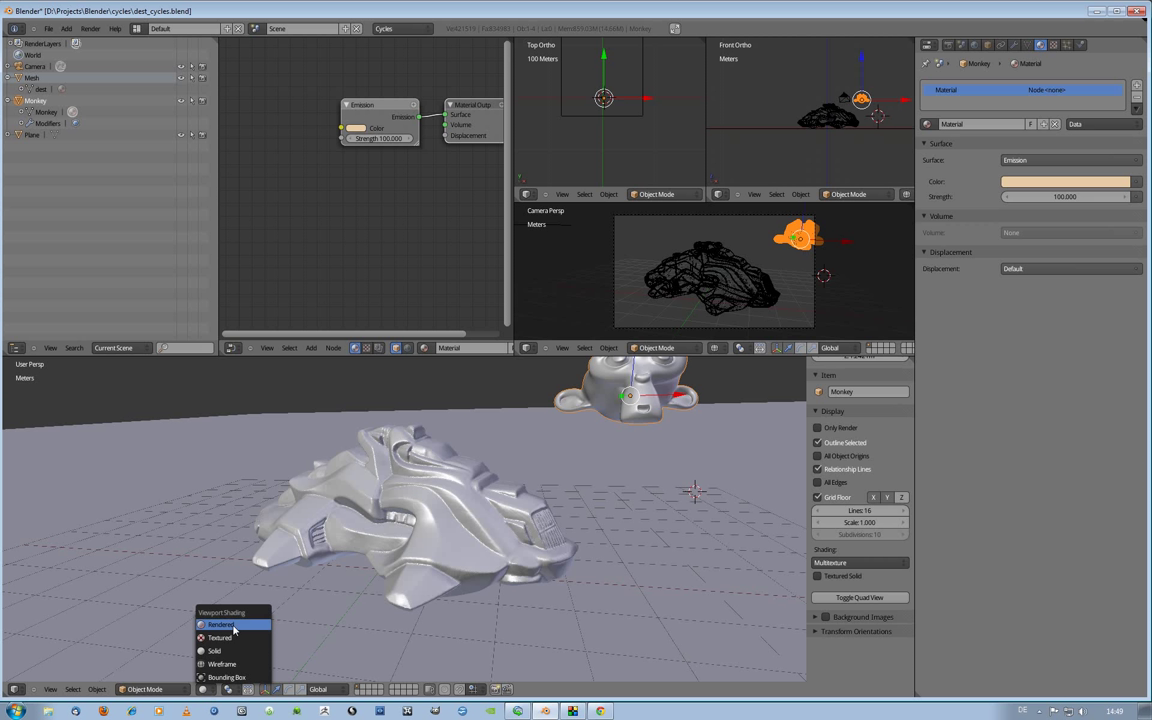
Switch the viewport to a Rendered Cycles preview and move the glowing monkey above the mesh
click(233, 626)
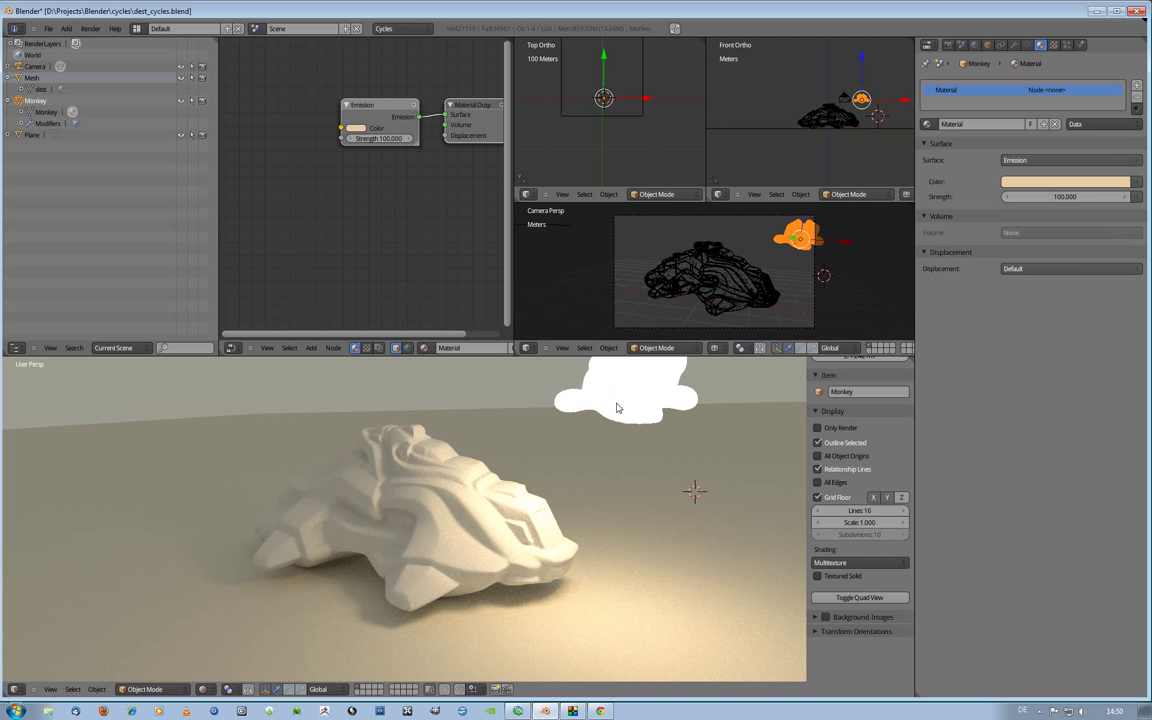
key(g)
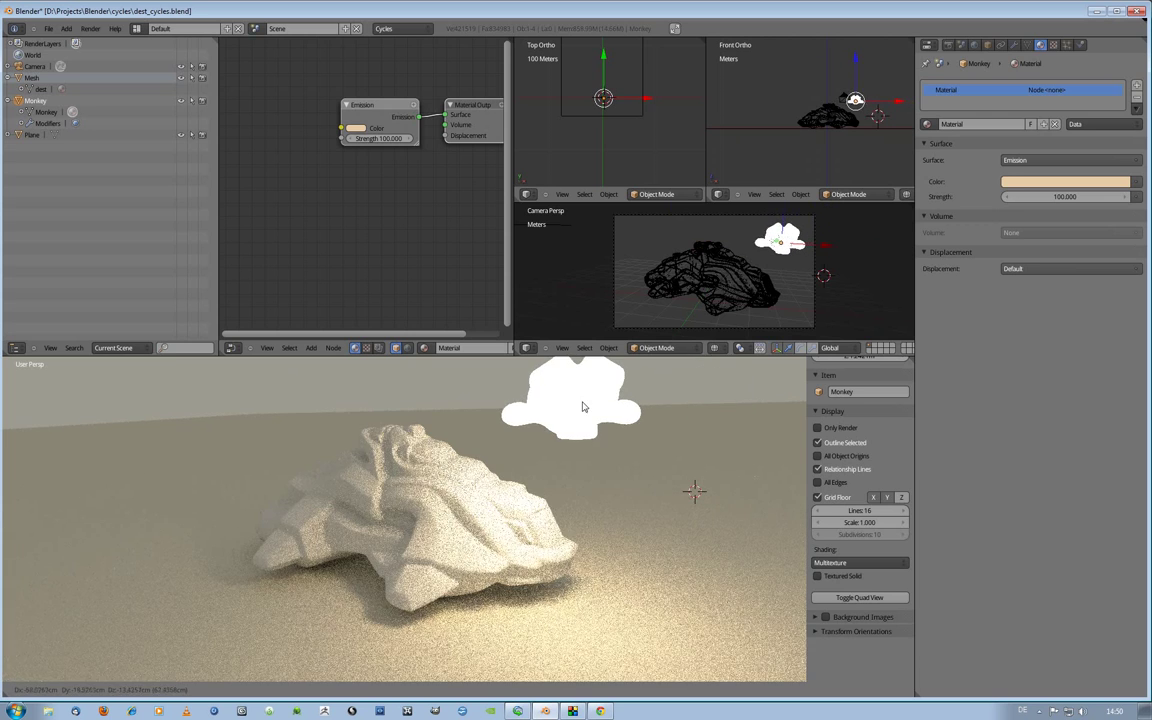
click(605, 413)
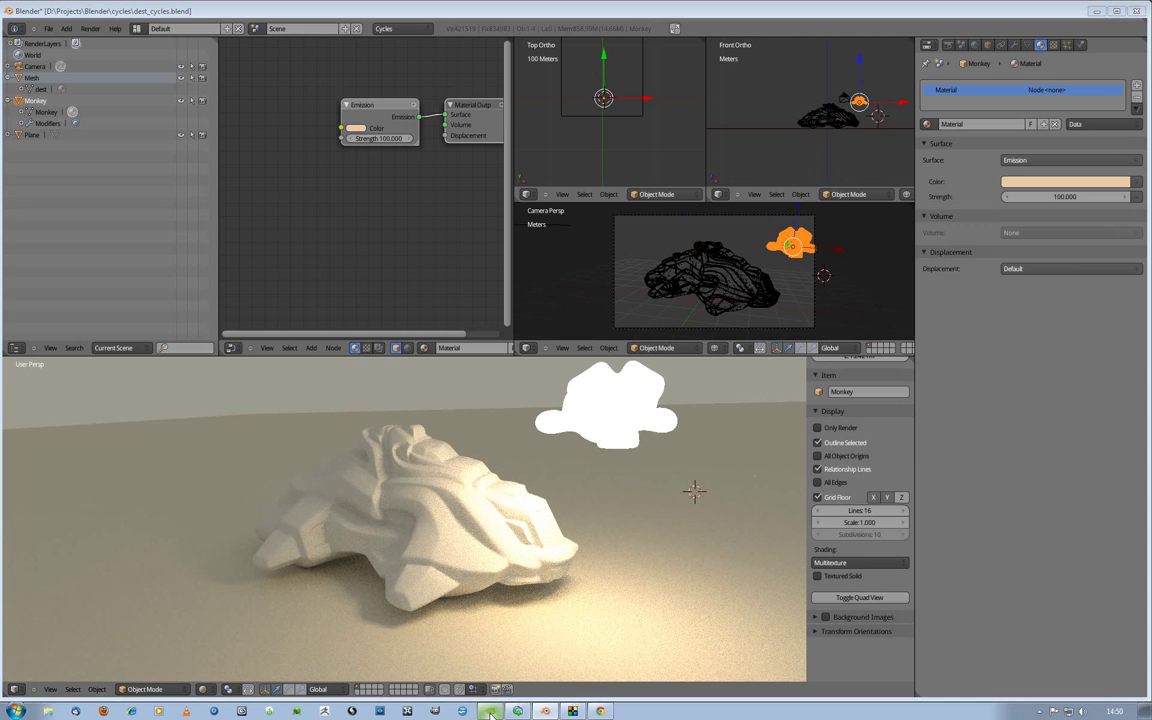
mouse_move(490, 711)
click(441, 640)
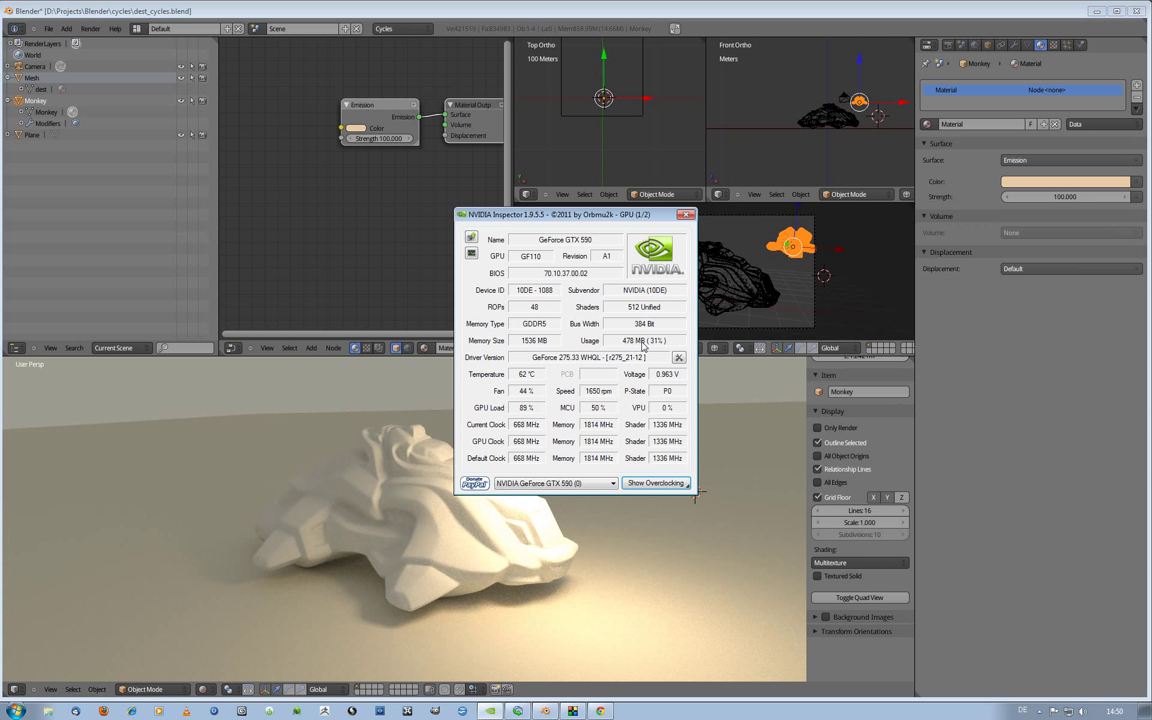
click(471, 256)
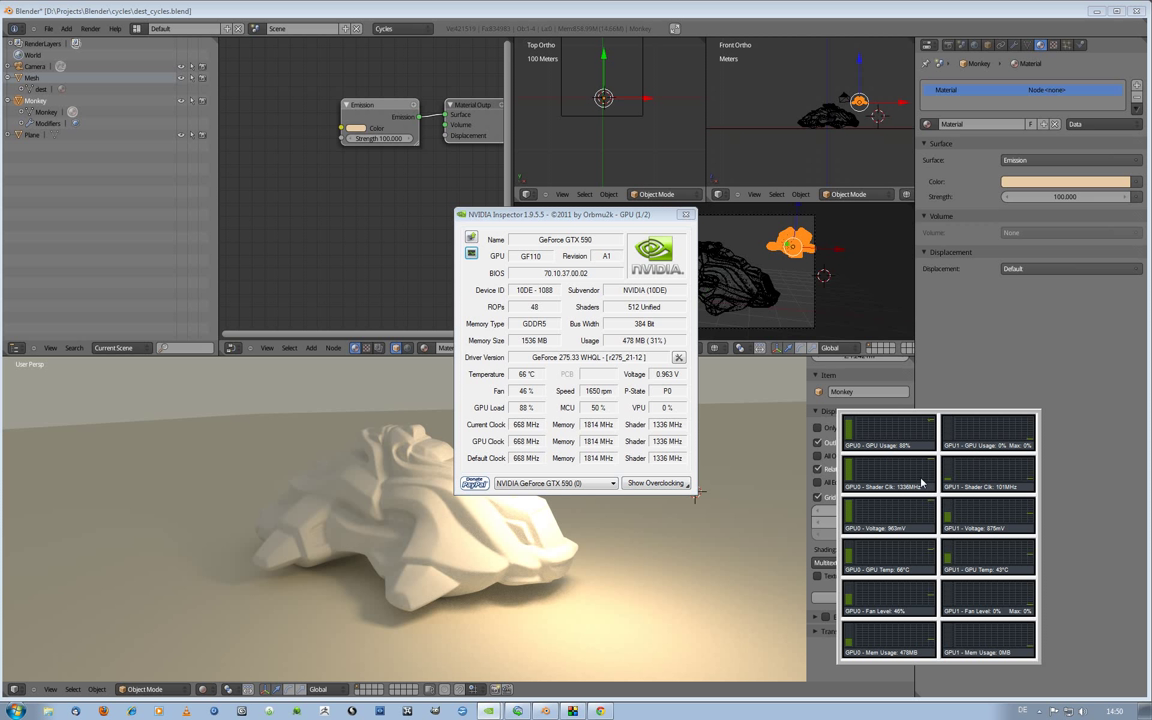
click(687, 216)
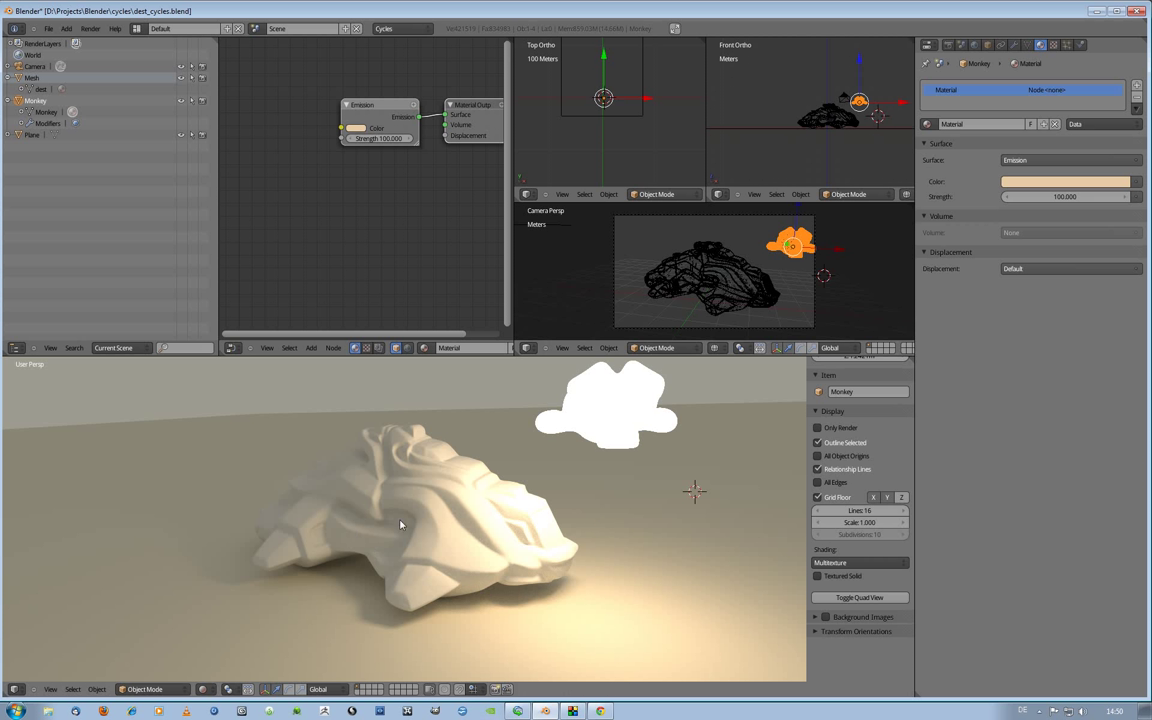
Give the sculpted rock mesh a Glass BSDF surface with roughness 0.05
right_click(465, 495)
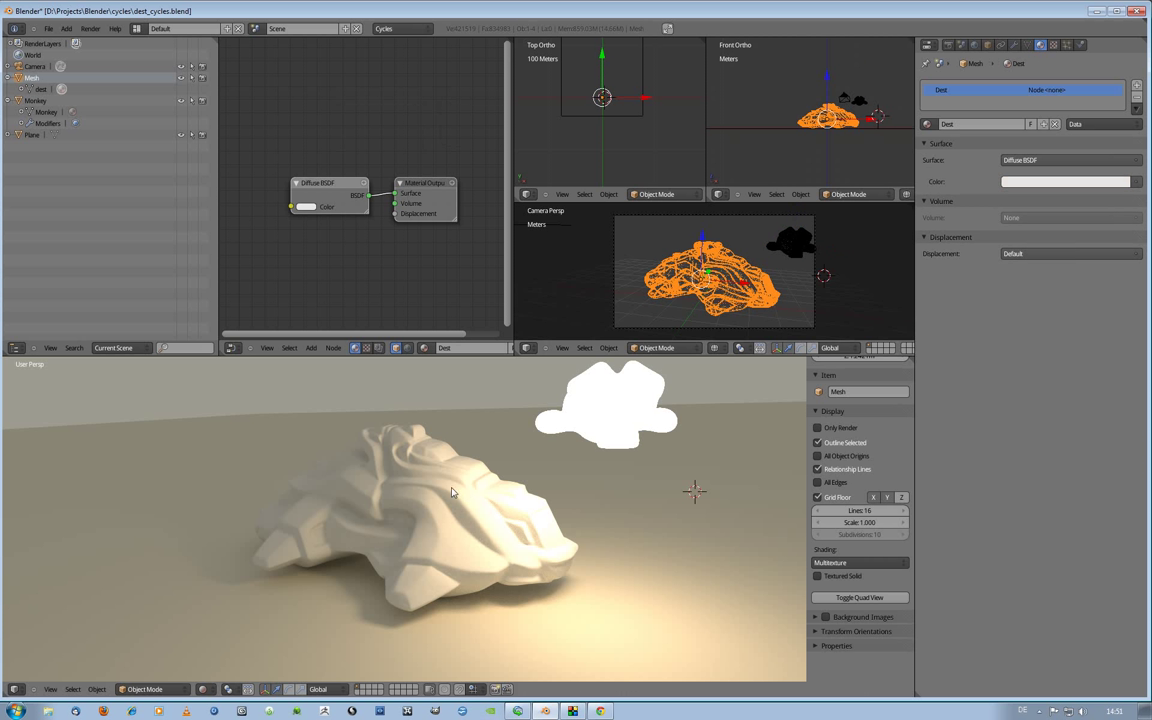
click(1020, 163)
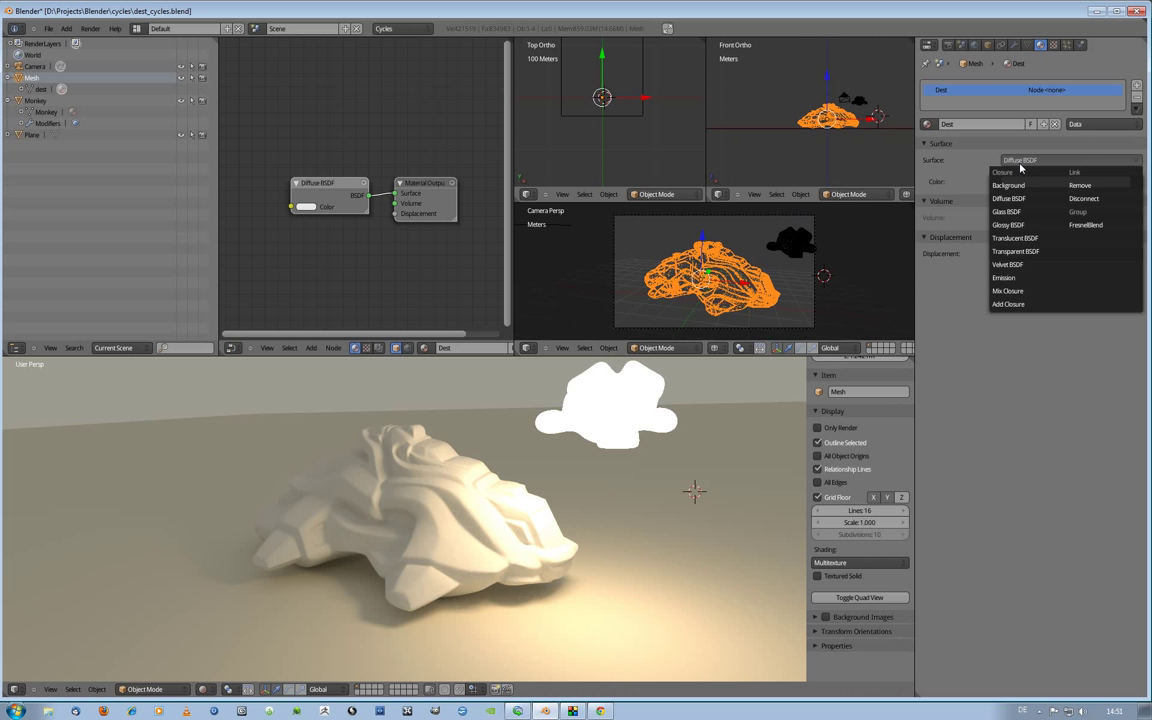
click(1012, 212)
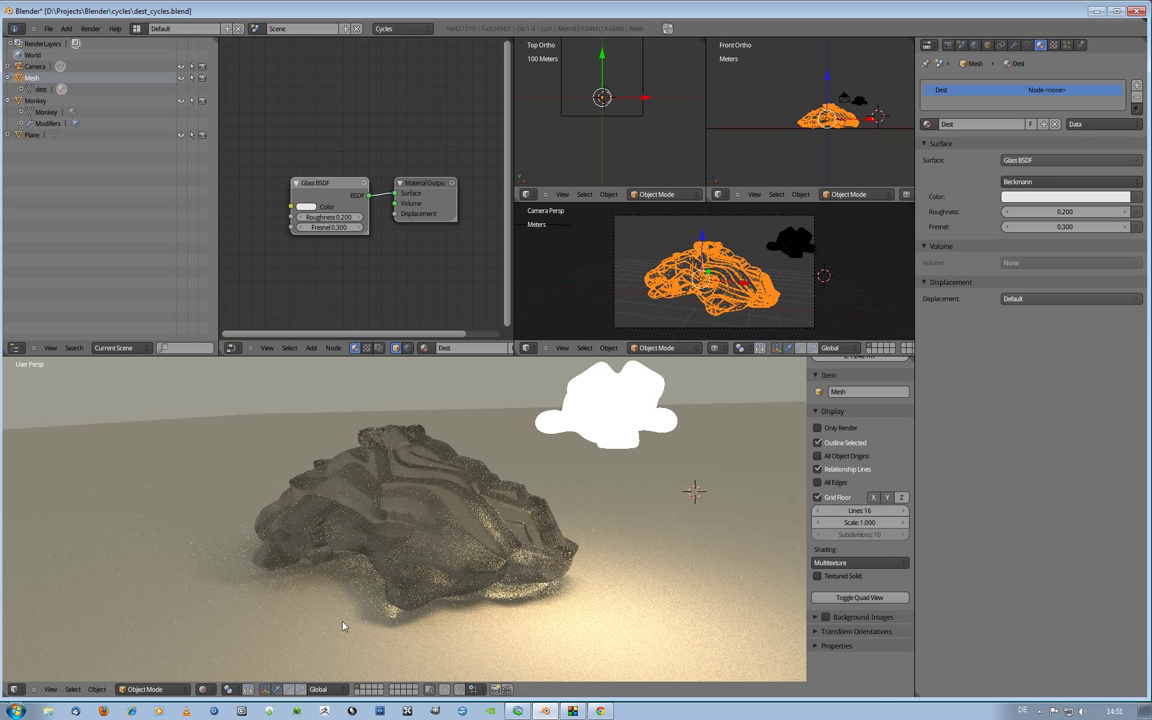
click(1072, 211)
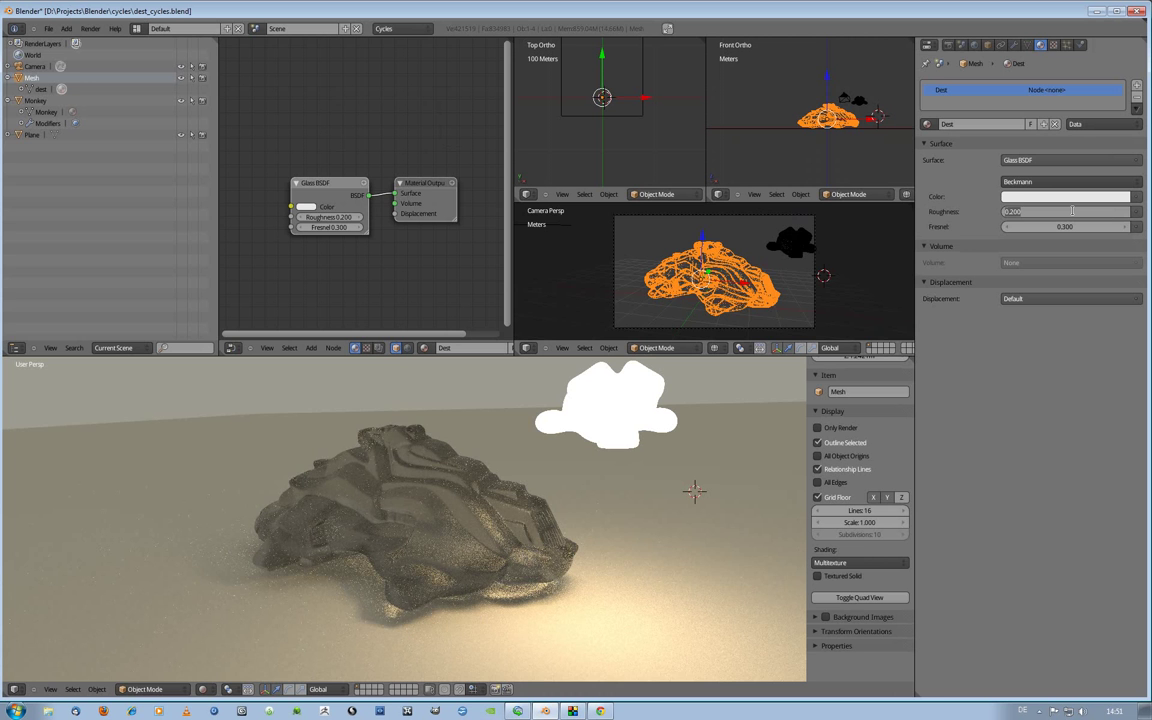
text(0)
text(5)
key(Return)
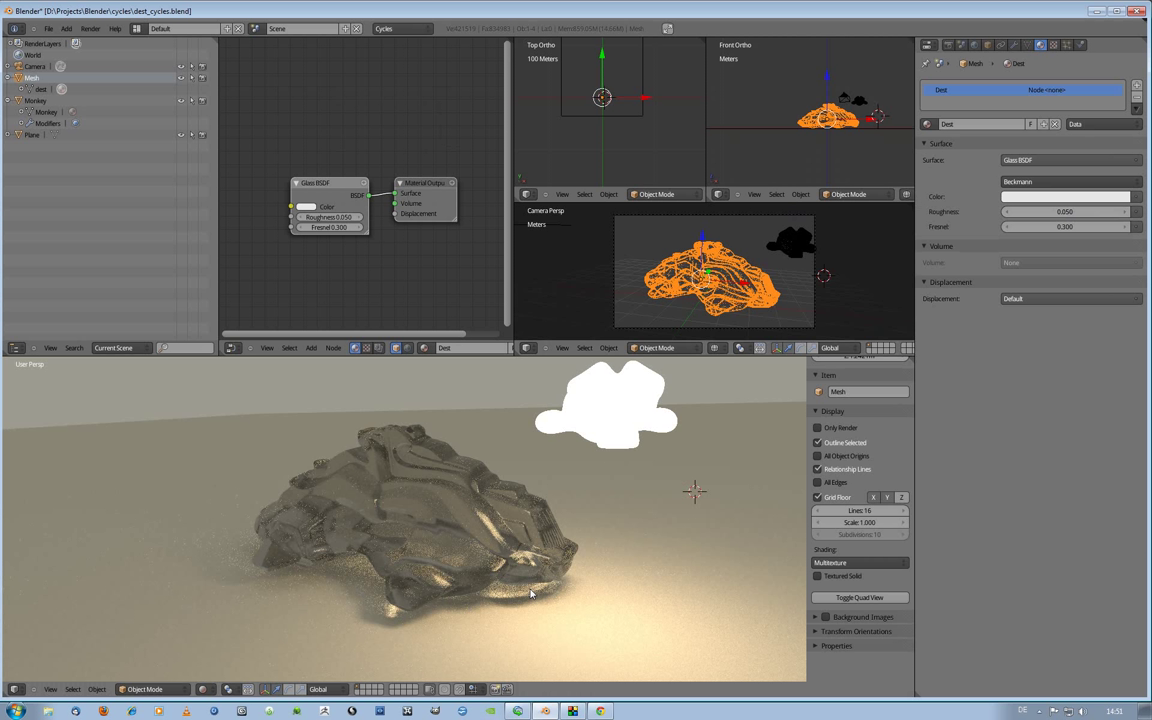
Switch the mesh surface to Translucent BSDF, then Transparent BSDF, and finally Velvet BSDF
click(1032, 162)
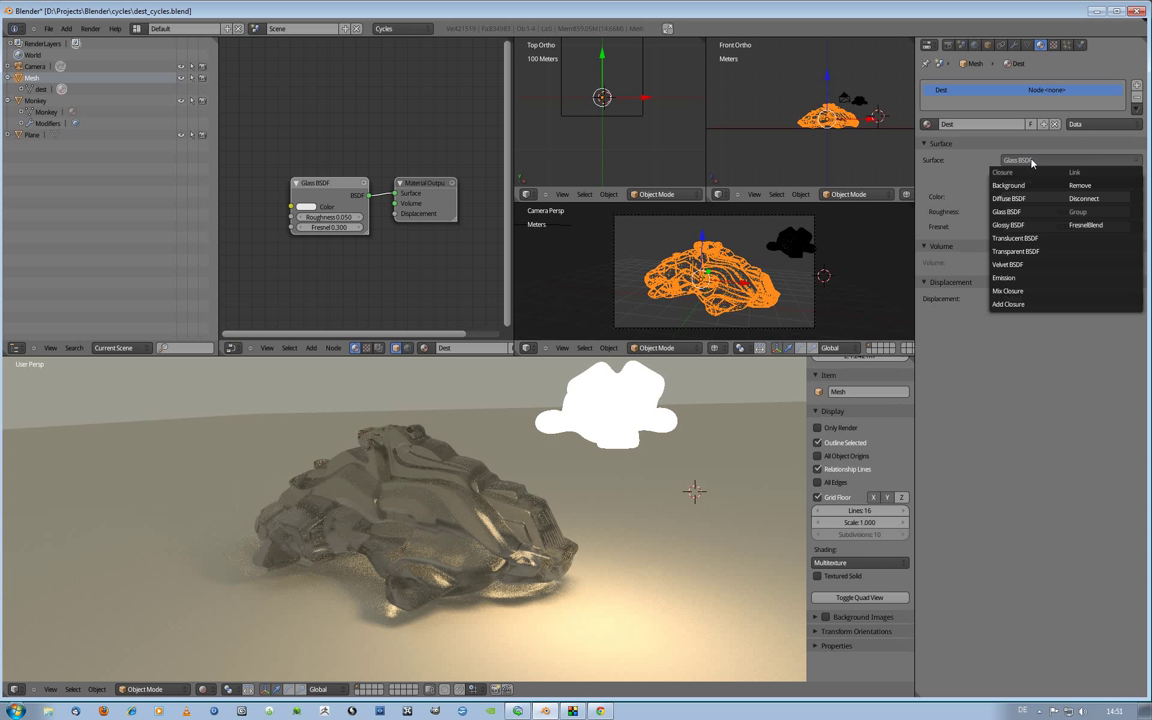
click(1020, 238)
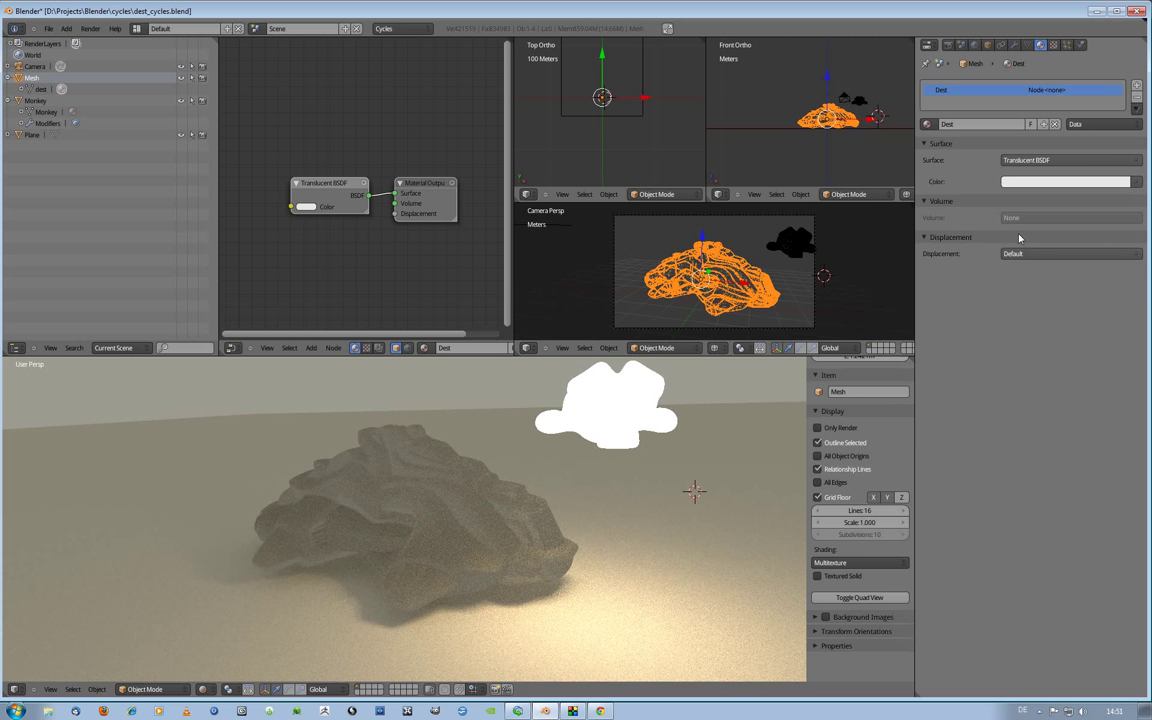
click(1025, 161)
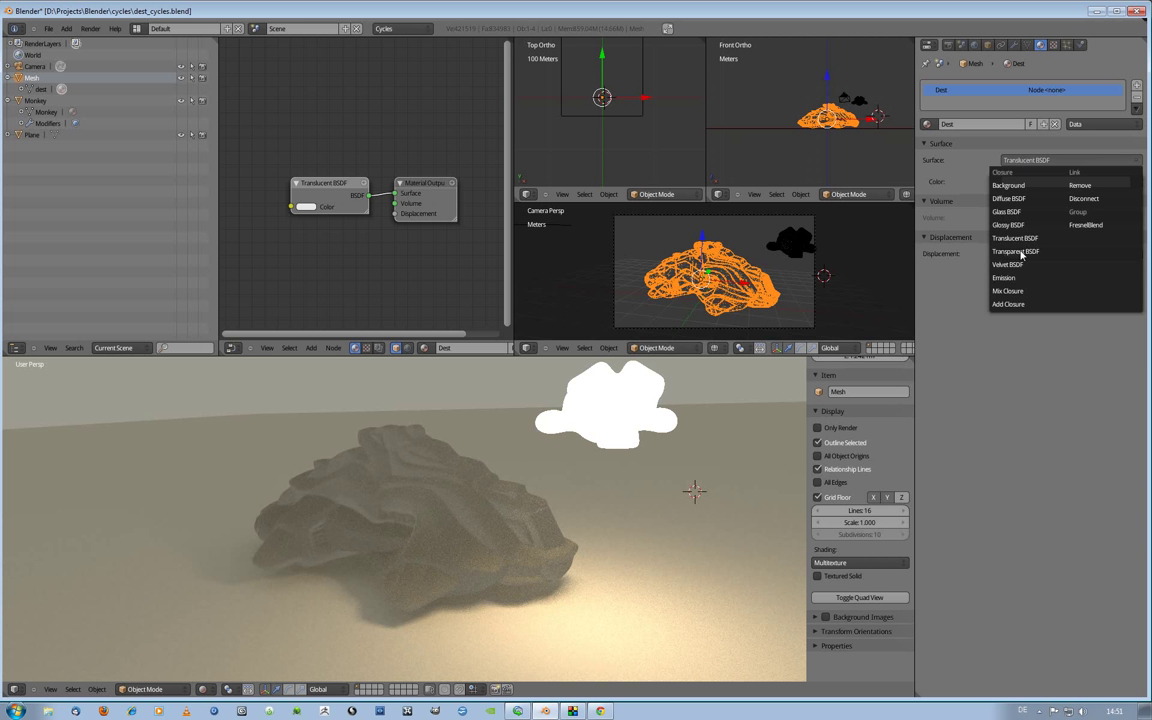
click(1022, 250)
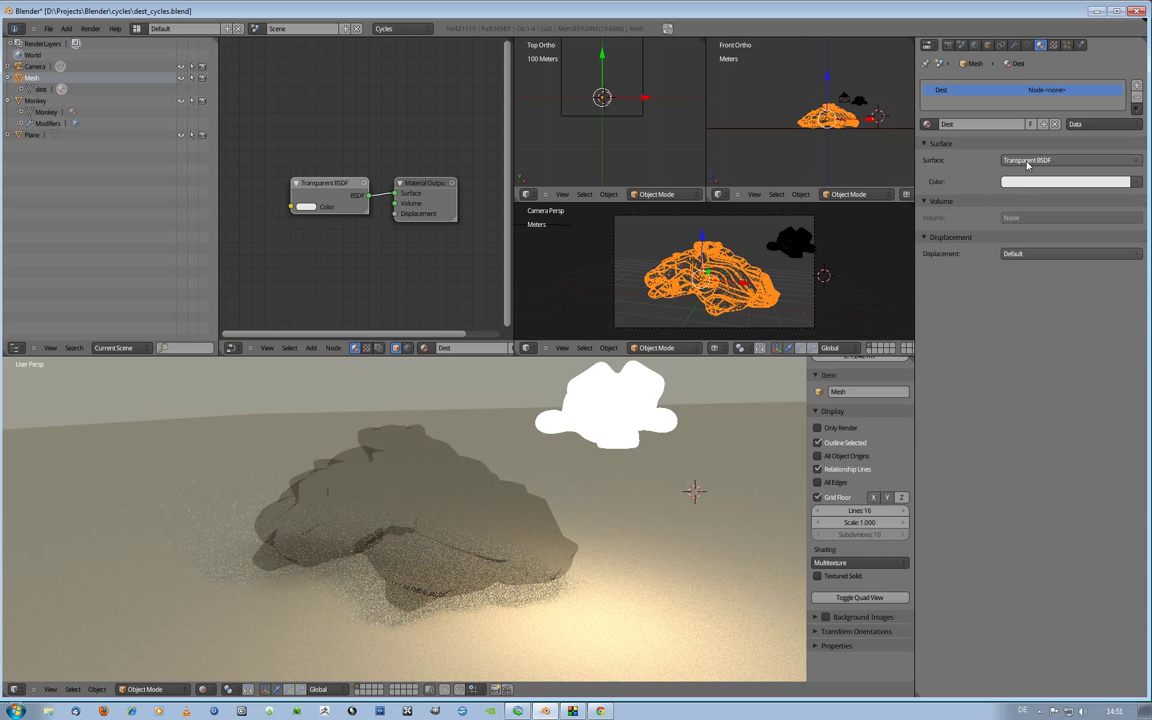
click(1027, 162)
click(1020, 263)
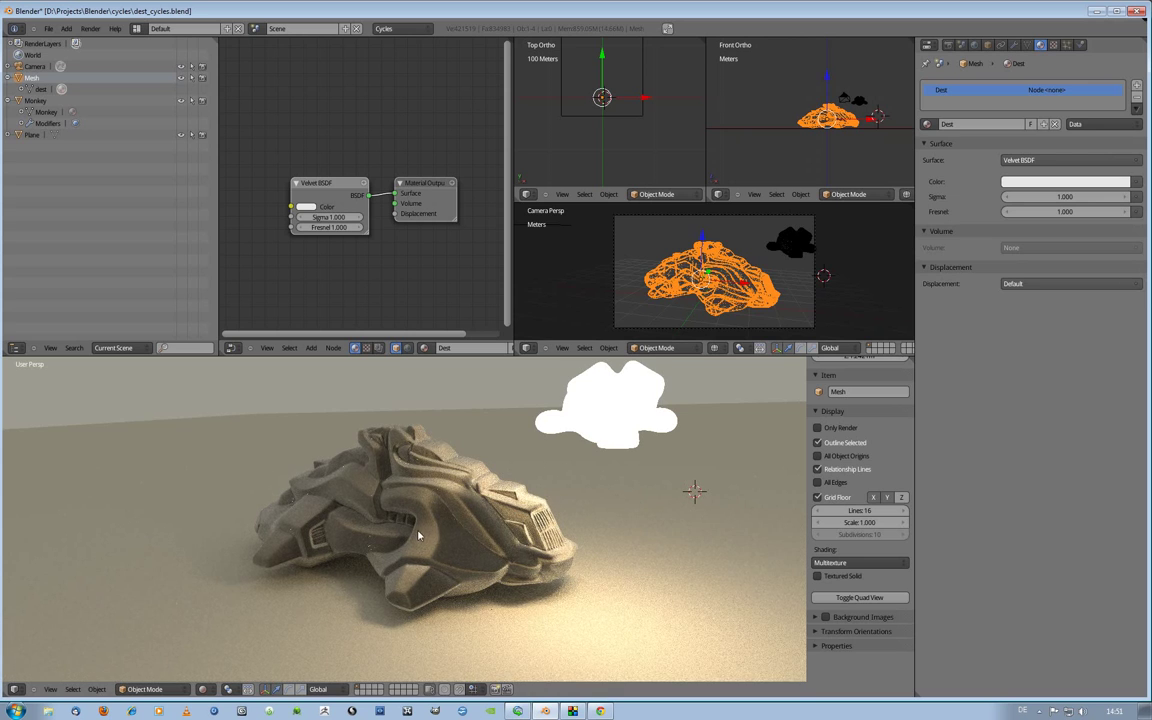
Orbit around the velvet mesh, zooming in close and then back out
middle_drag(418, 535, 451, 520)
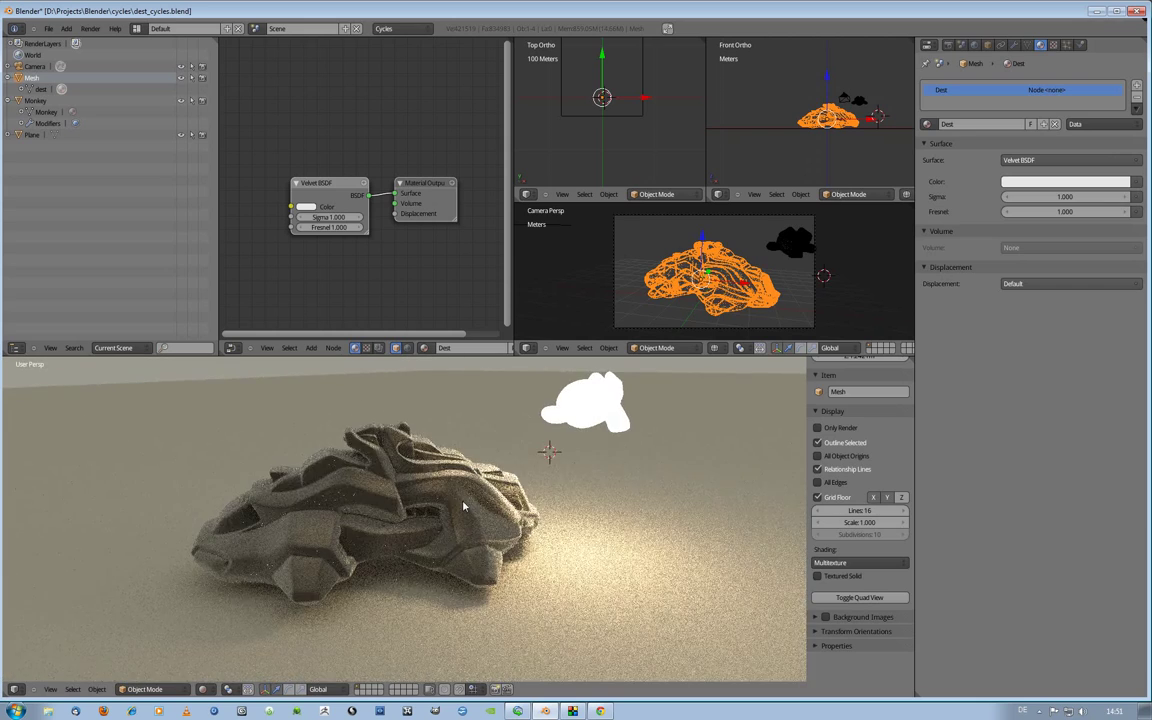
scroll(463, 507, up, 1)
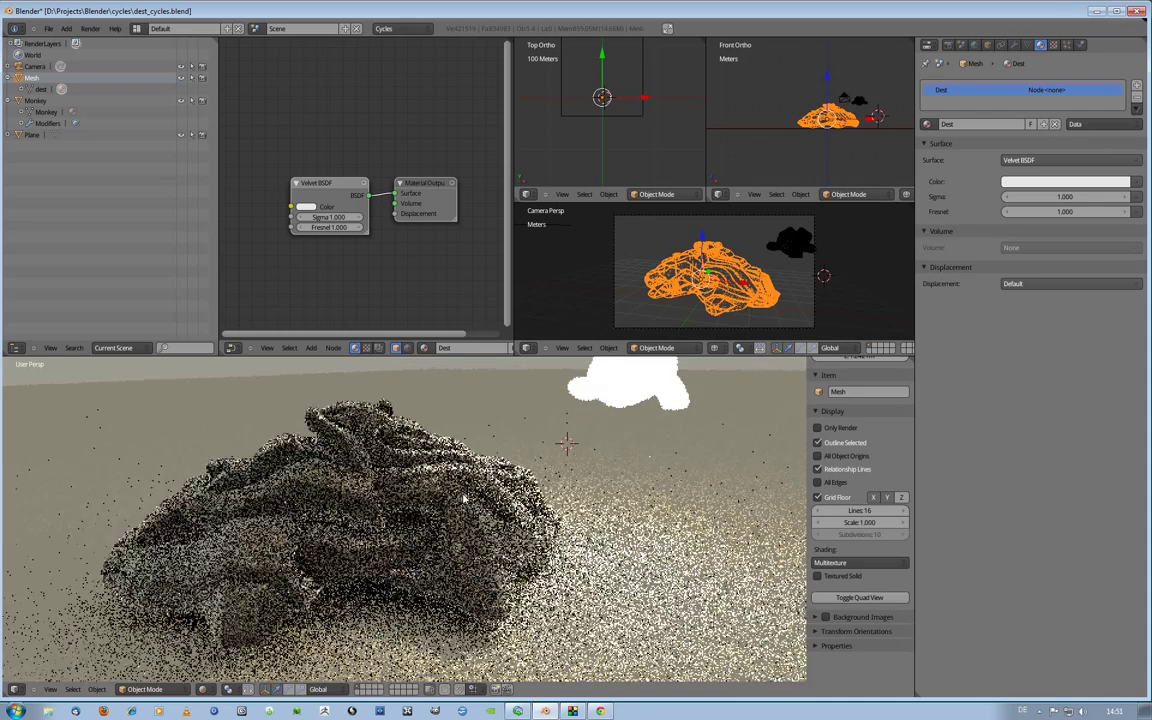
scroll(463, 500, up, 5)
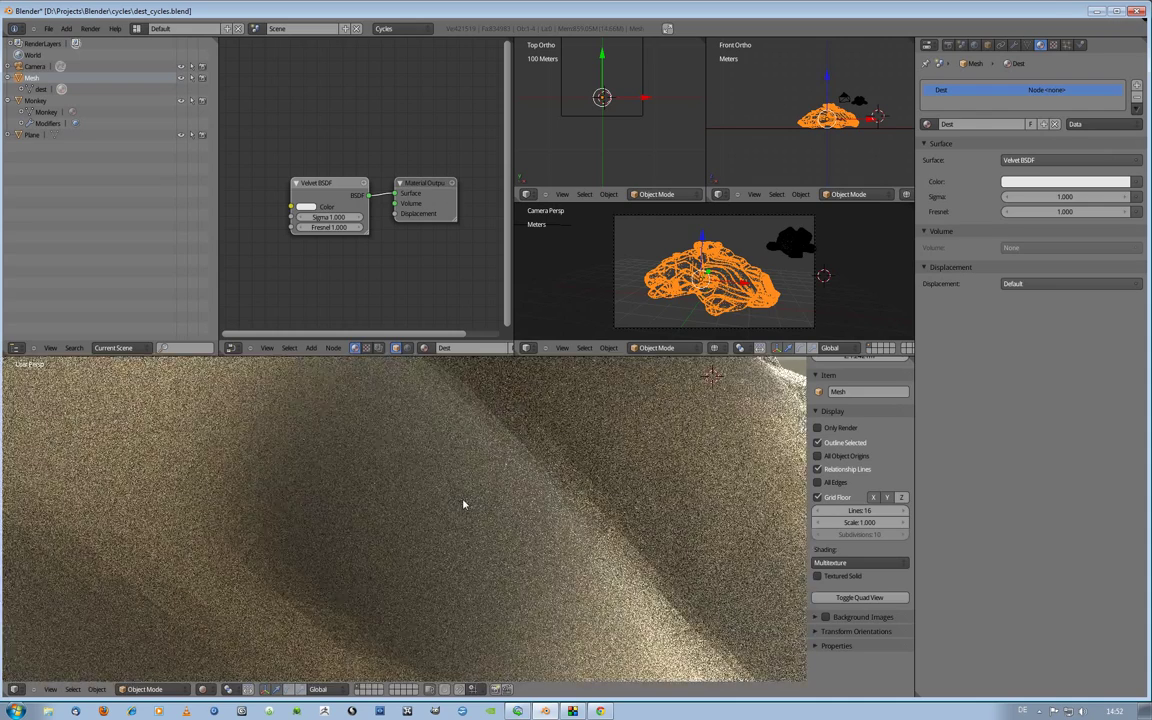
scroll(463, 504, down, 3)
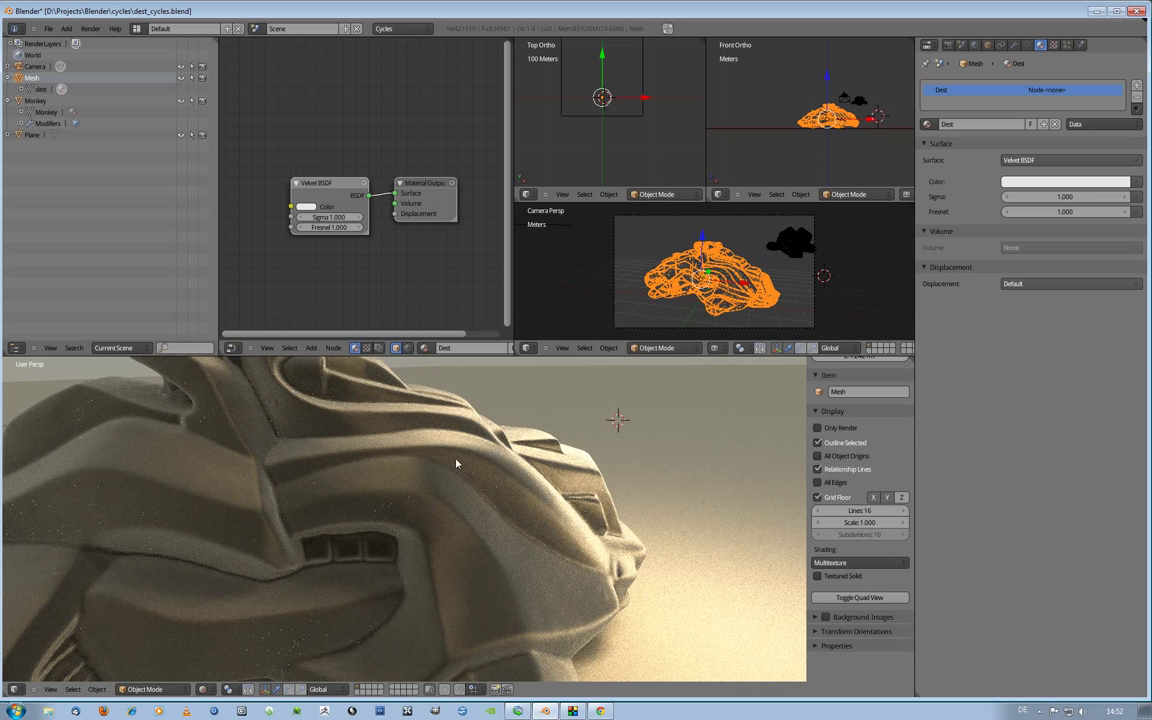
scroll(507, 469, down, 1)
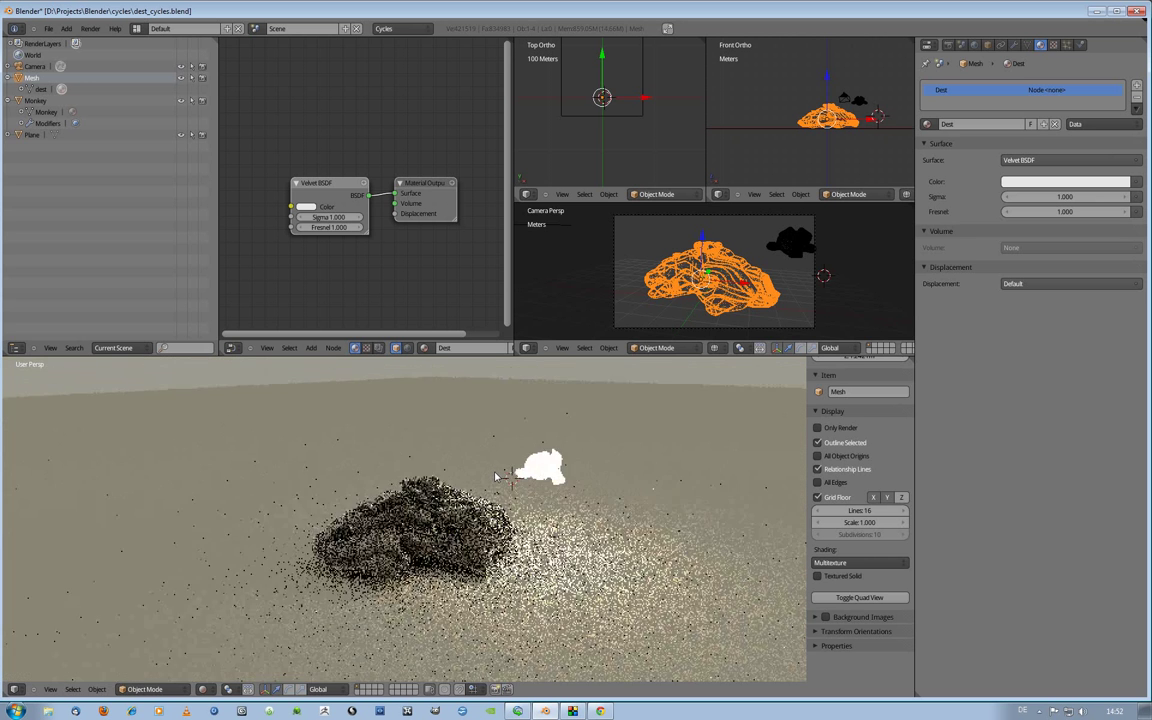
scroll(485, 485, down, 1)
scroll(484, 487, down, 2)
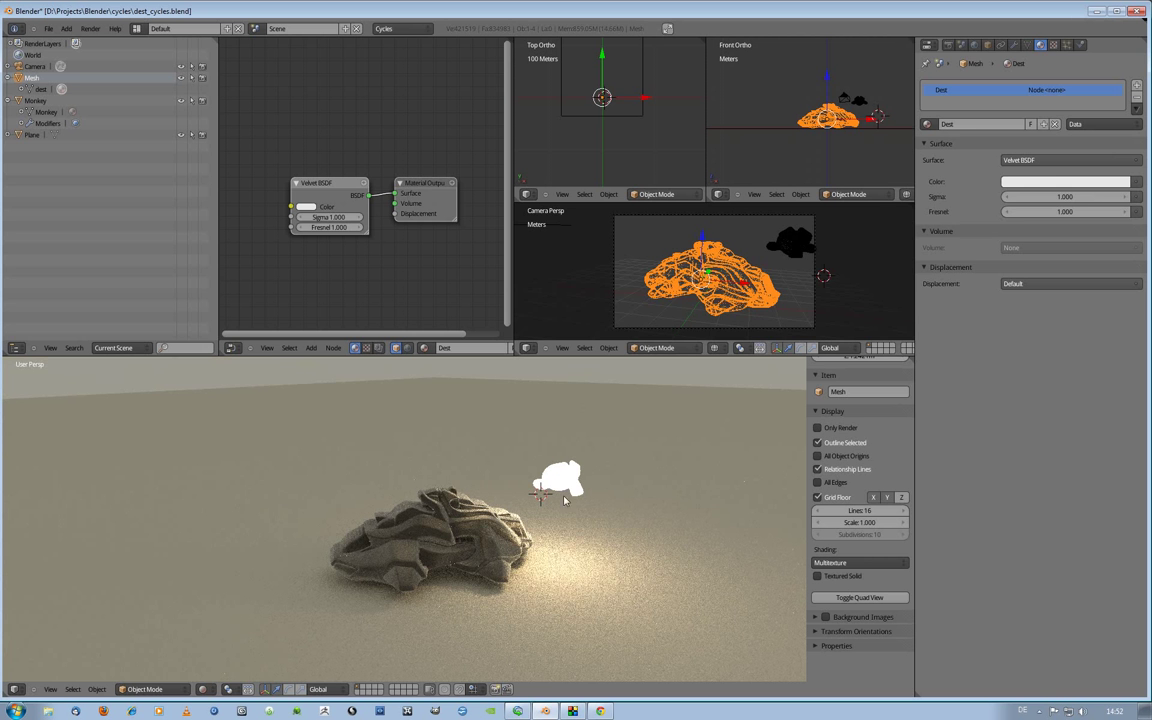
Give the mesh an Emission surface with strength 10
click(1053, 161)
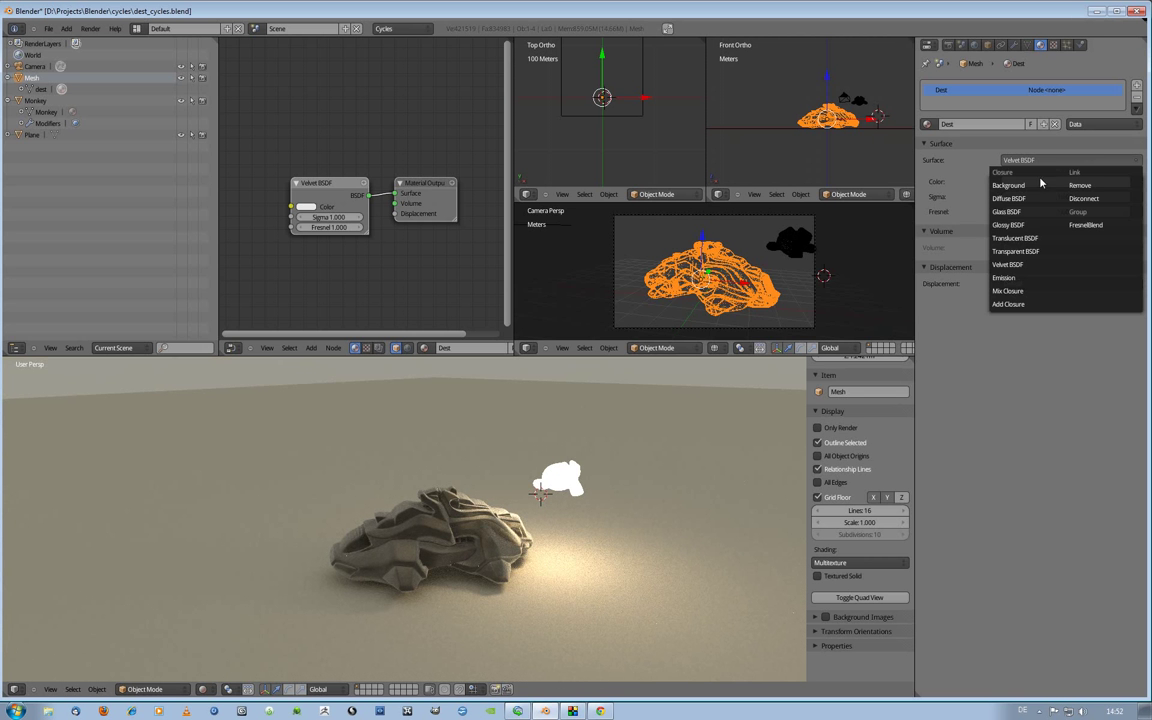
click(1021, 280)
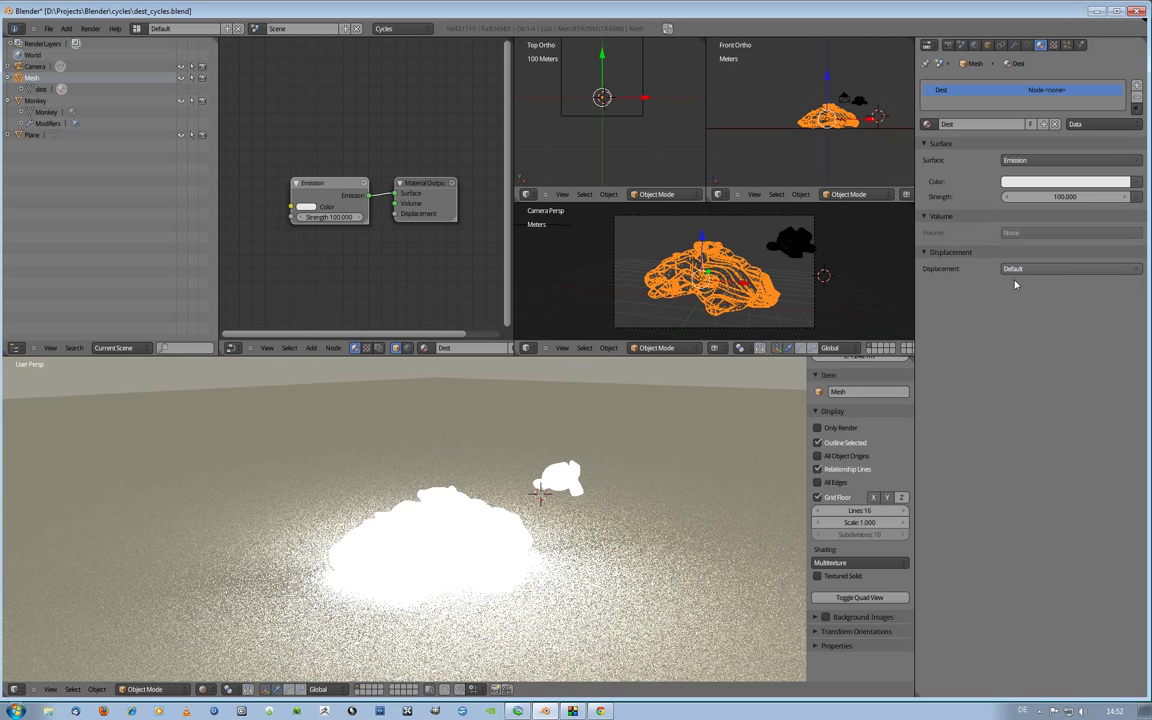
click(1051, 197)
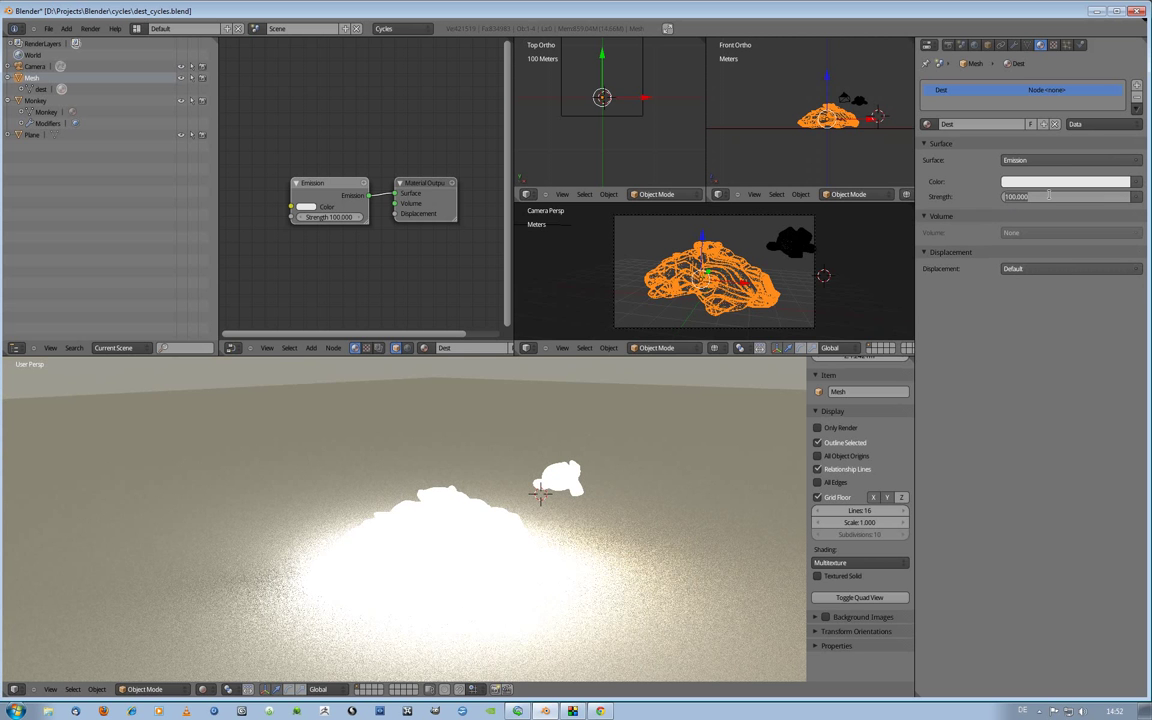
text(10)
key(Return)
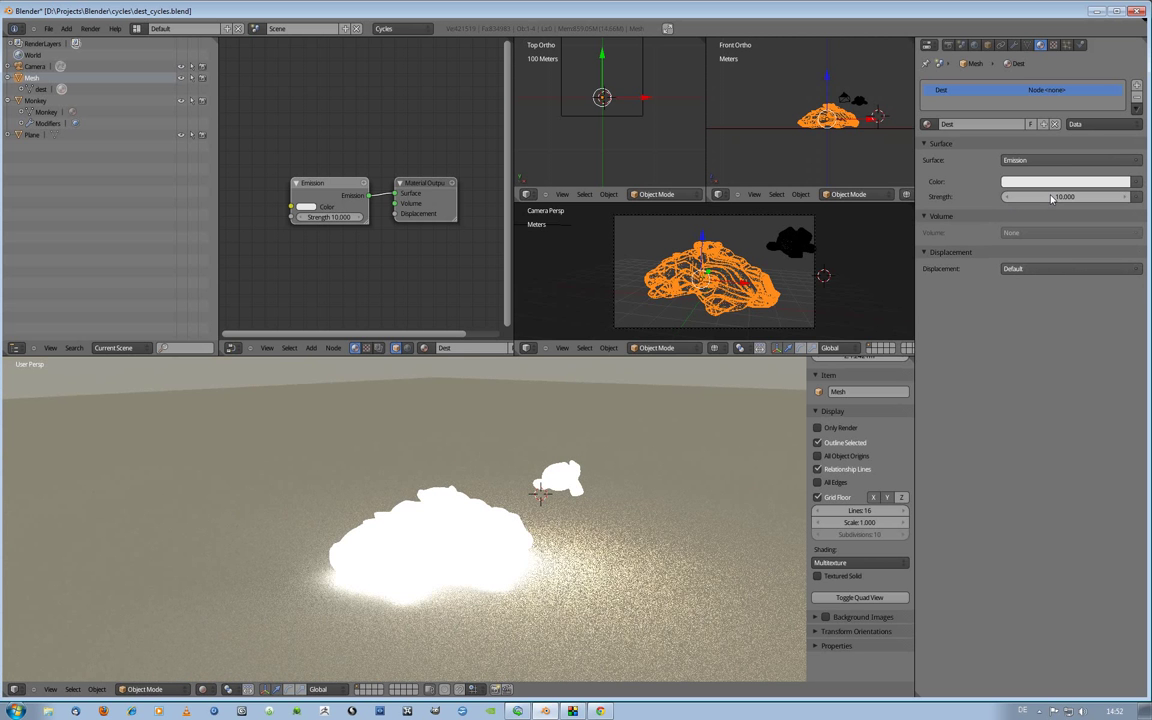
Lower the emission strength to 1, then restore it to 100
click(1050, 197)
text(1)
key(Return)
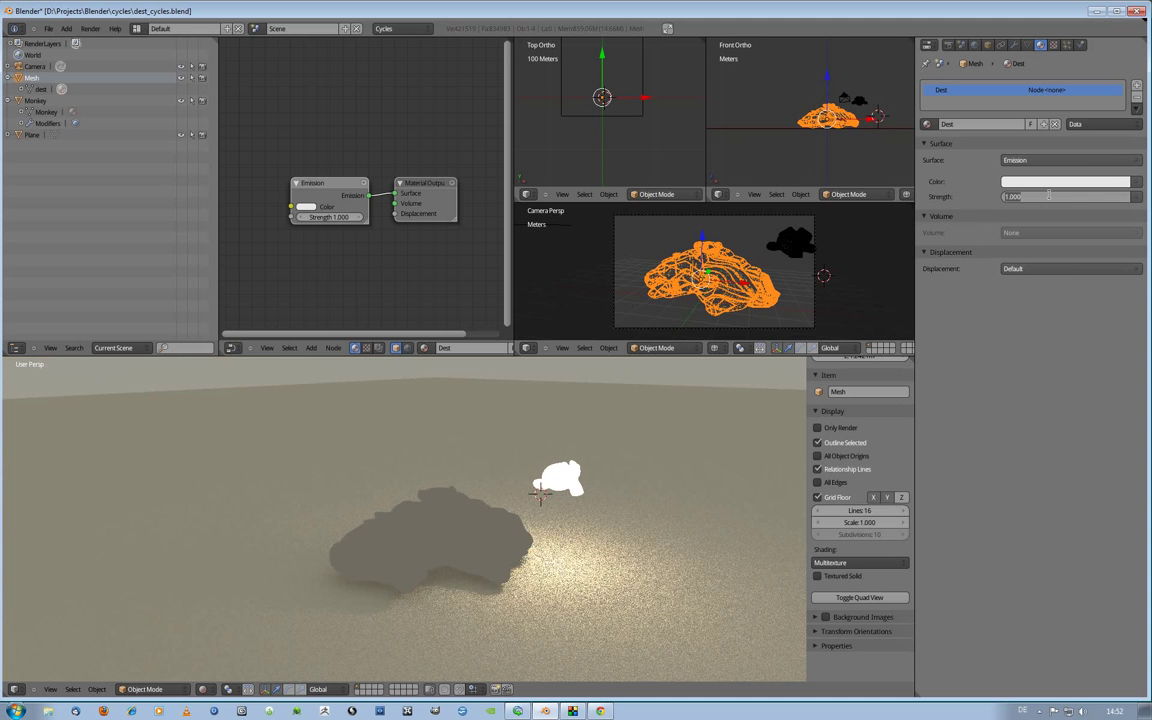
click(1049, 195)
text(100.000)
key(Return)
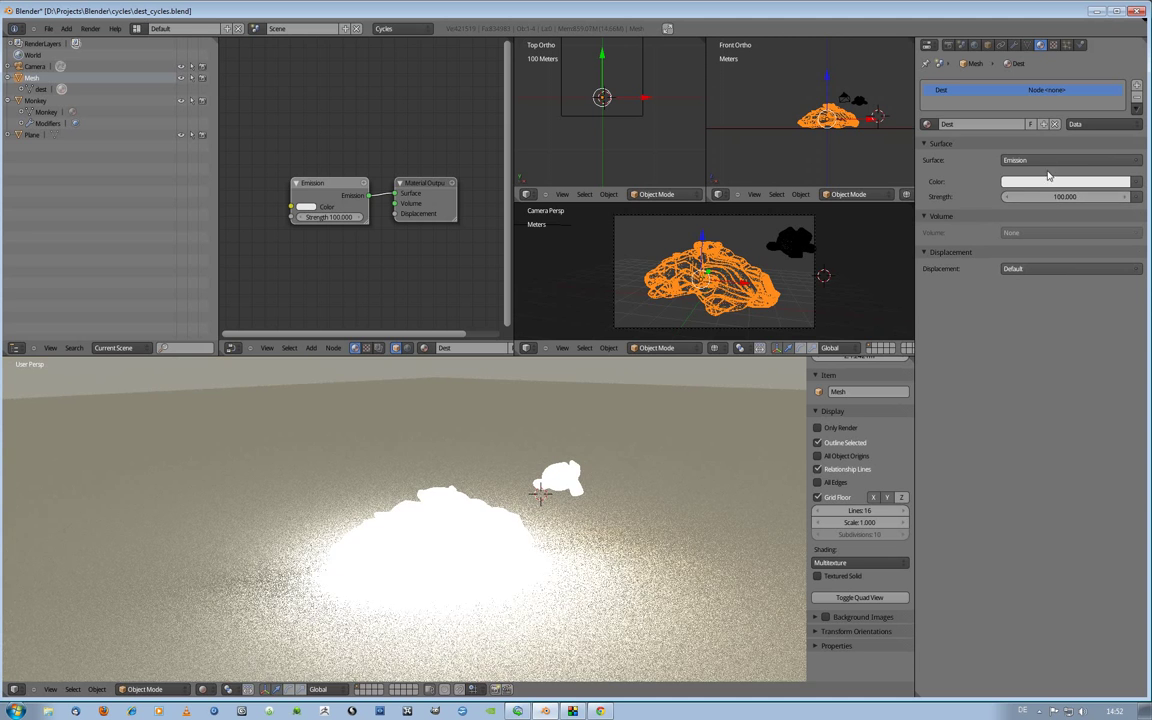
click(1049, 160)
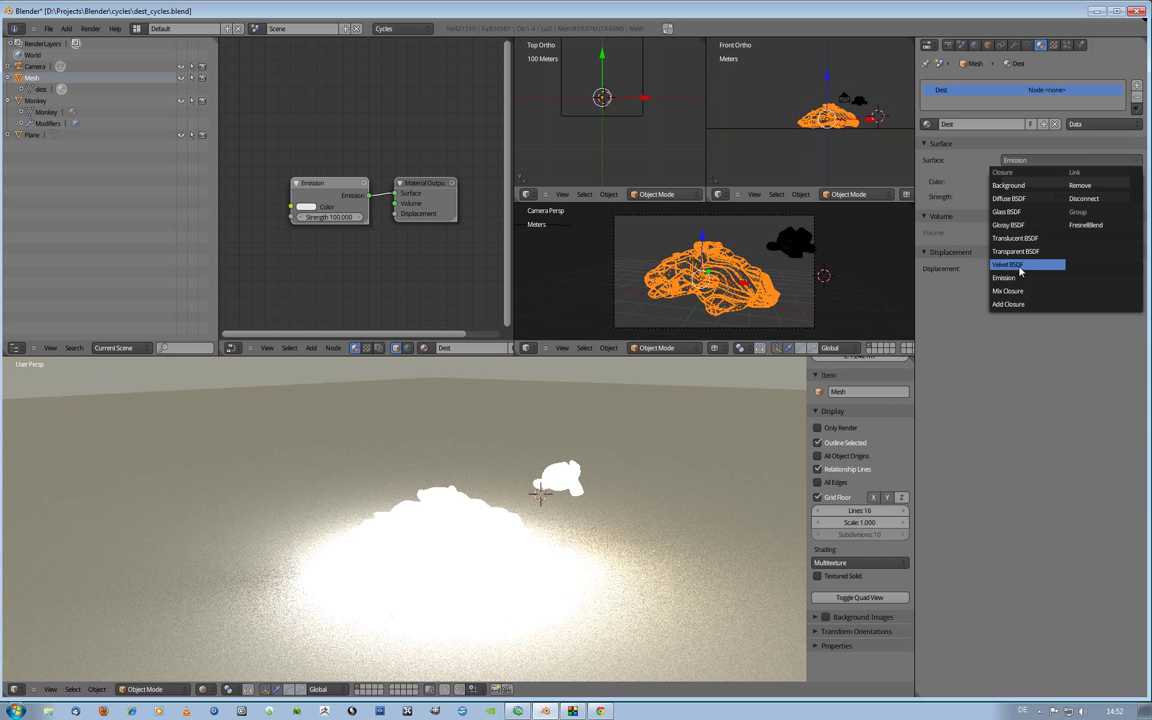
Switch the mesh back to Glass BSDF, set Solid viewport shading, and show Render properties
click(1013, 213)
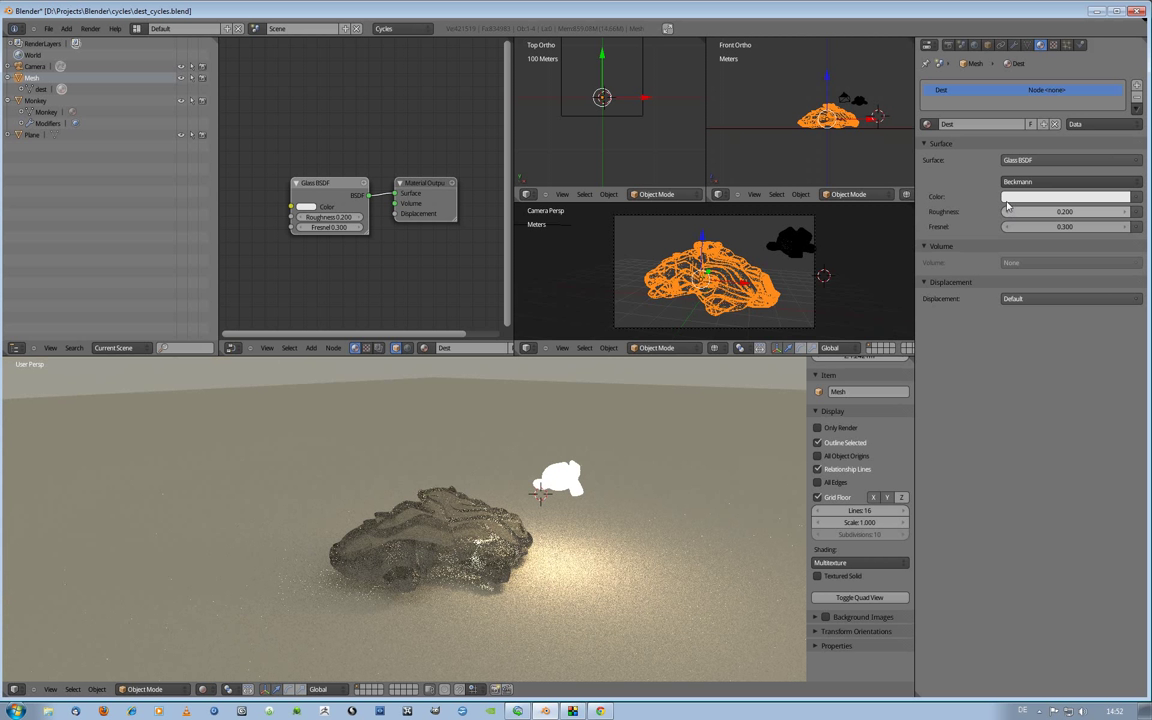
click(204, 689)
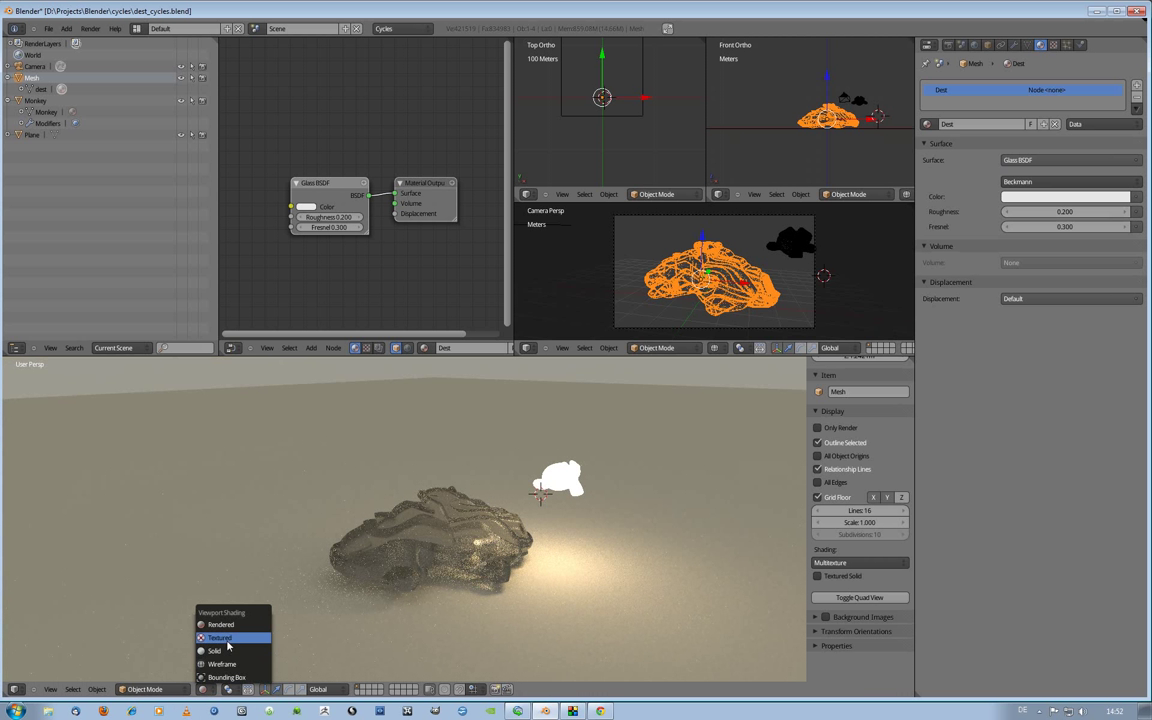
click(210, 651)
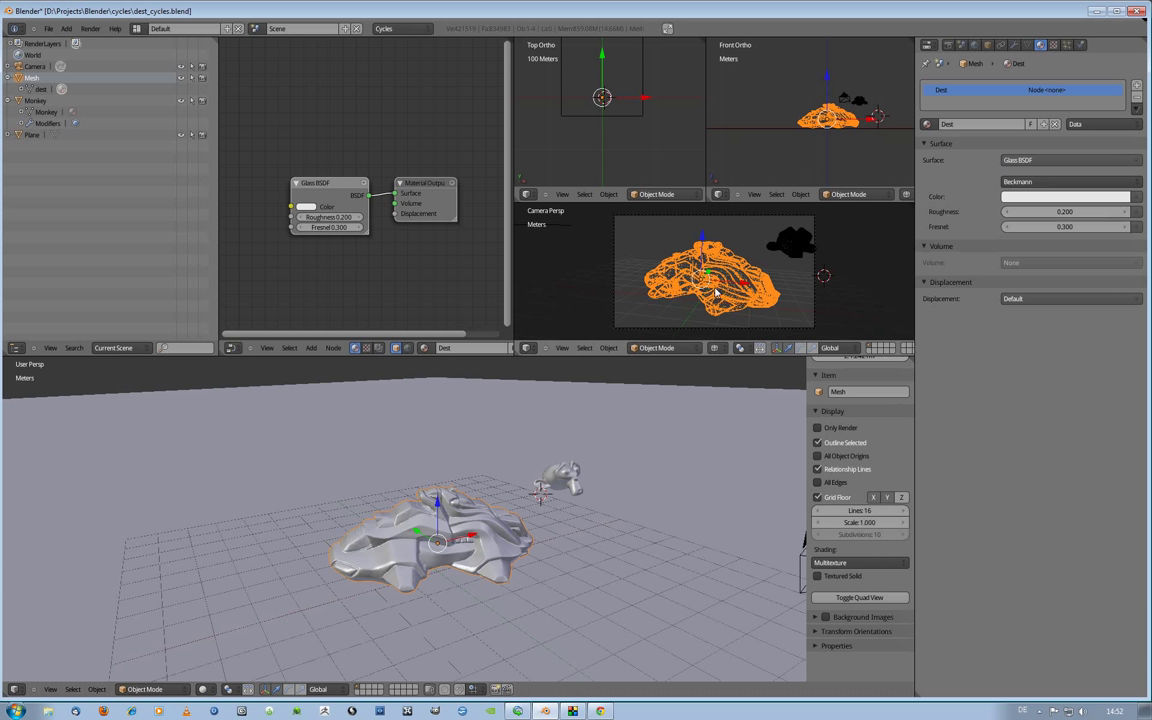
click(947, 46)
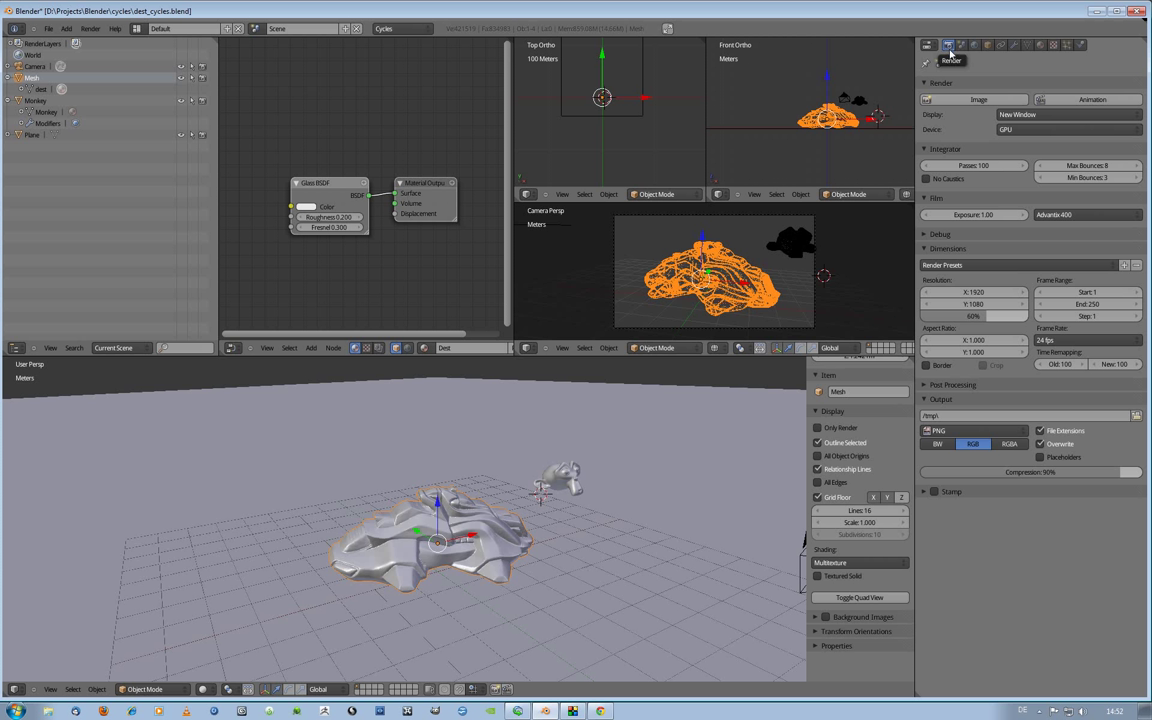
Render the glass mesh at 100 passes and move the render window to the upper left
click(1020, 130)
click(958, 99)
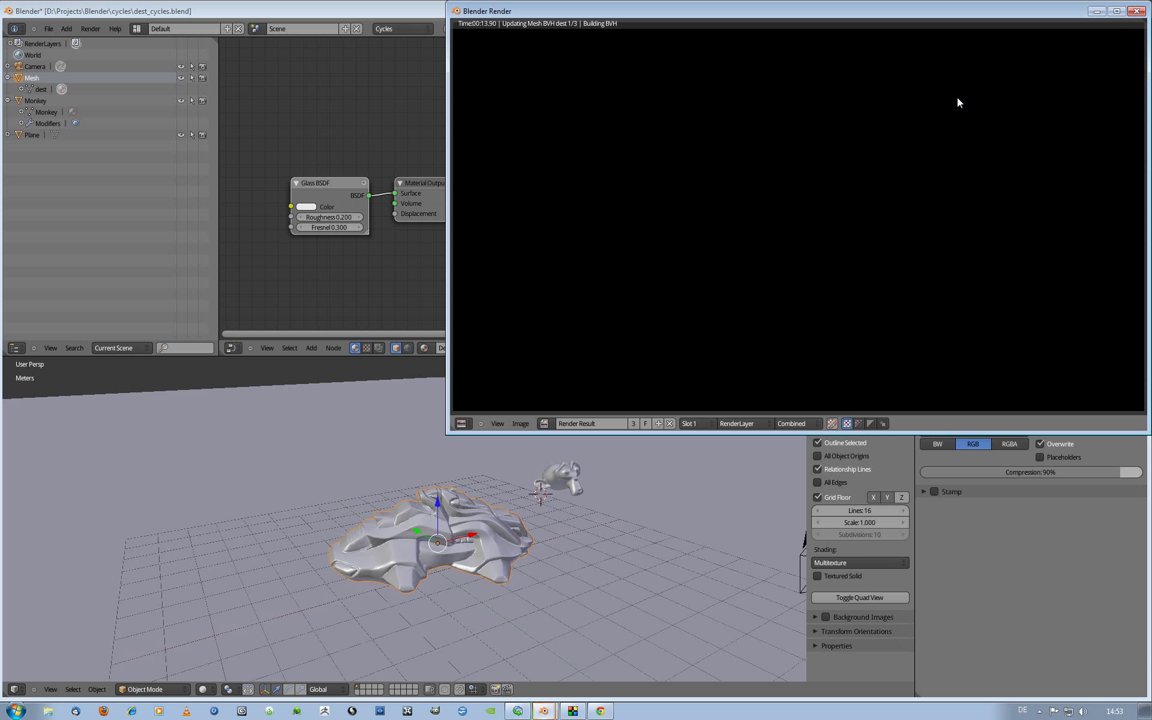
mouse_move(895, 26)
mouse_down()
mouse_move(535, 62)
mouse_move(571, 61)
mouse_up()
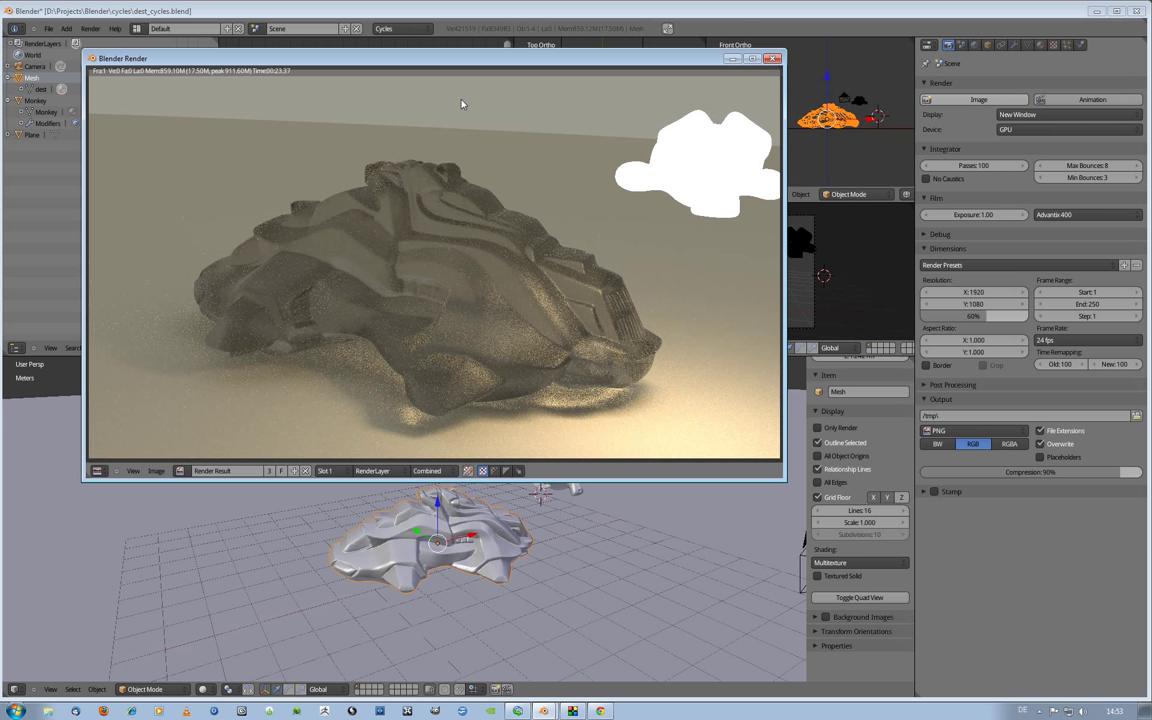
Set Cycles render passes to 1024 and start a new F12 render, moving its window aside
click(773, 60)
click(988, 166)
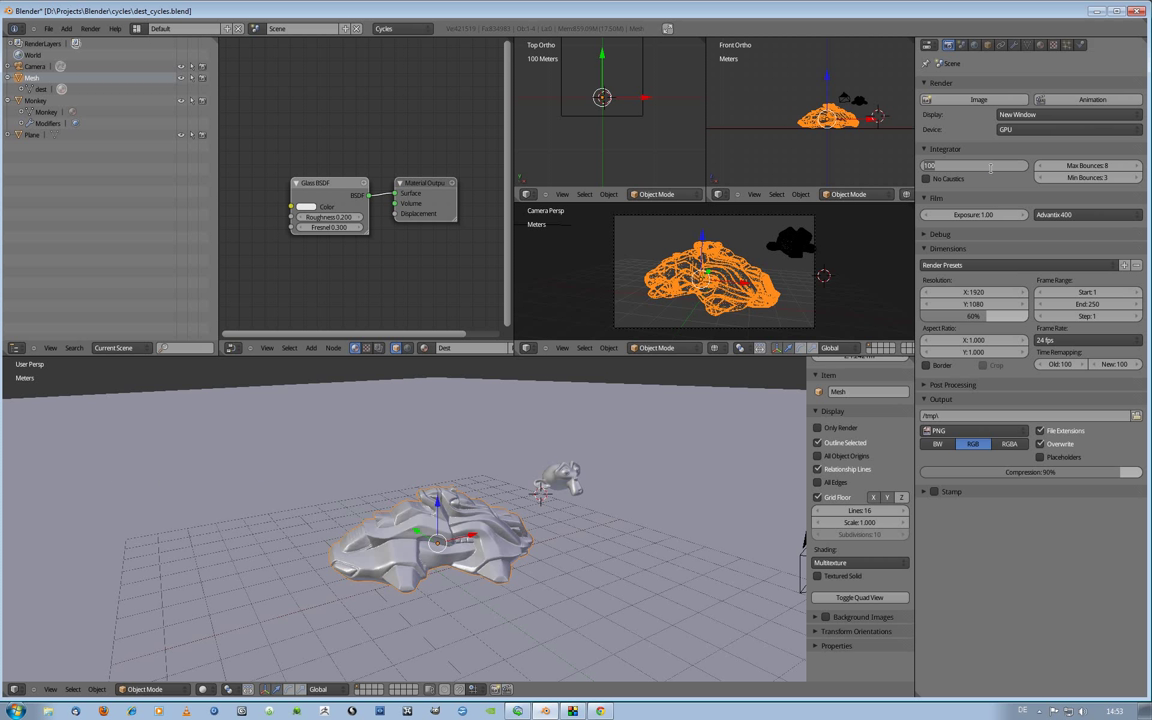
text(Passes: 1024)
key(Return)
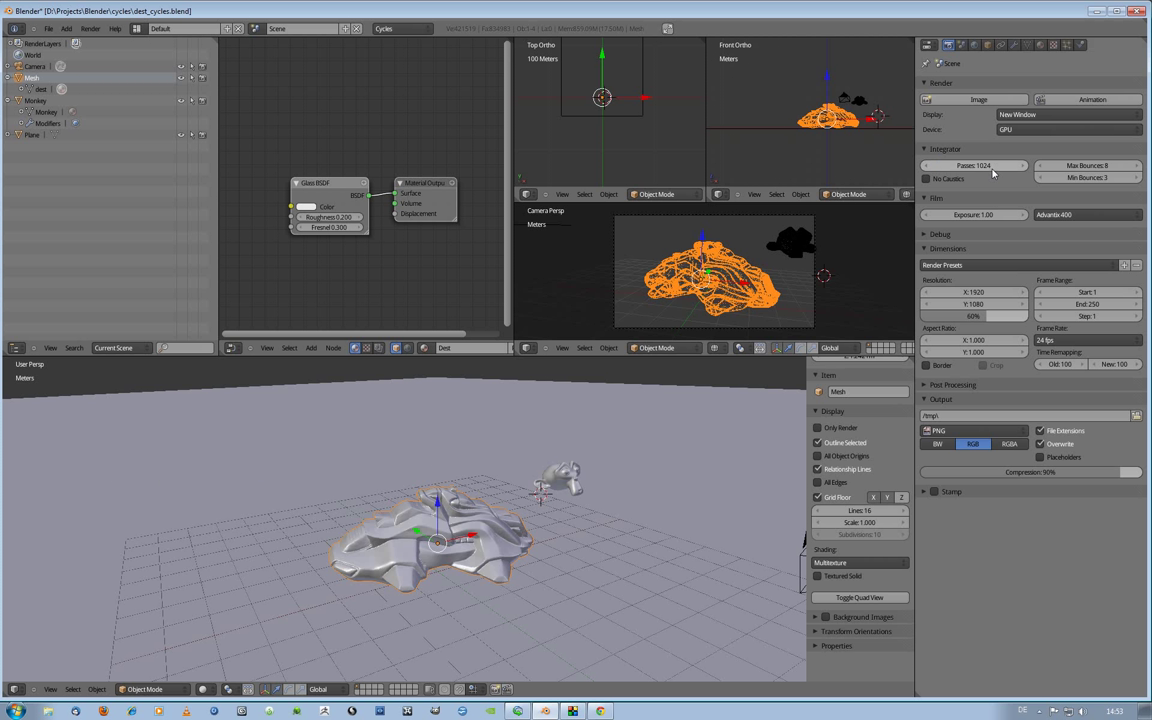
key(F12)
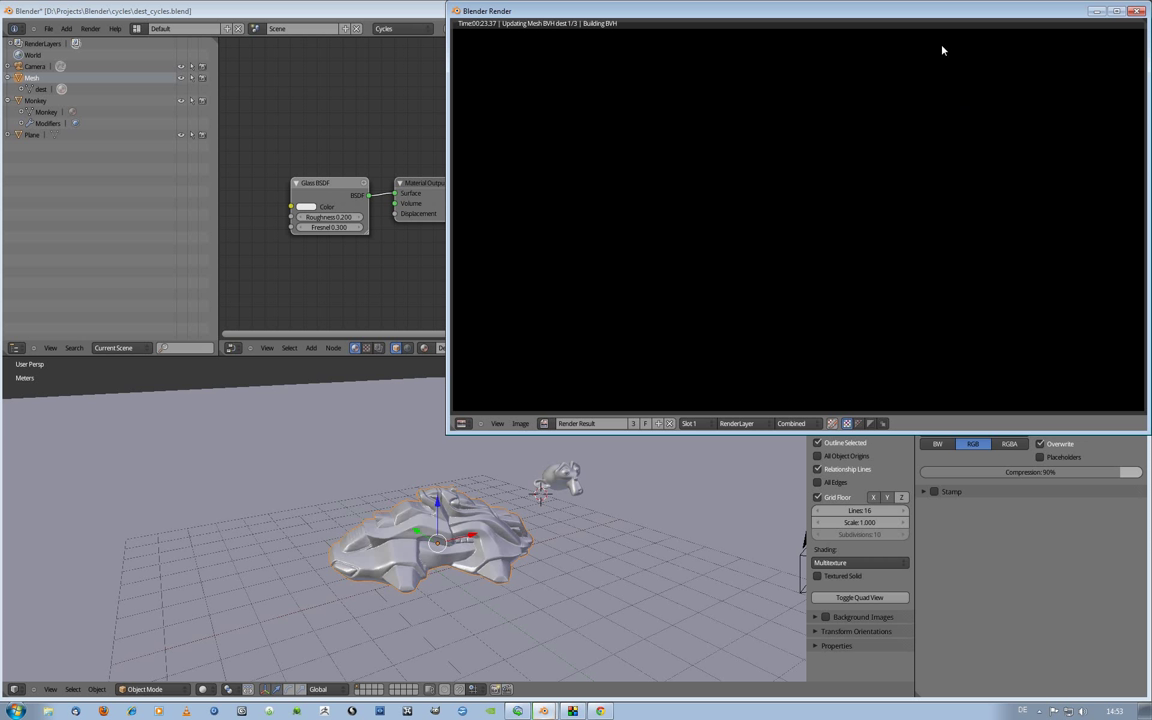
mouse_move(951, 14)
mouse_down()
mouse_move(577, 56)
mouse_move(538, 47)
mouse_up()
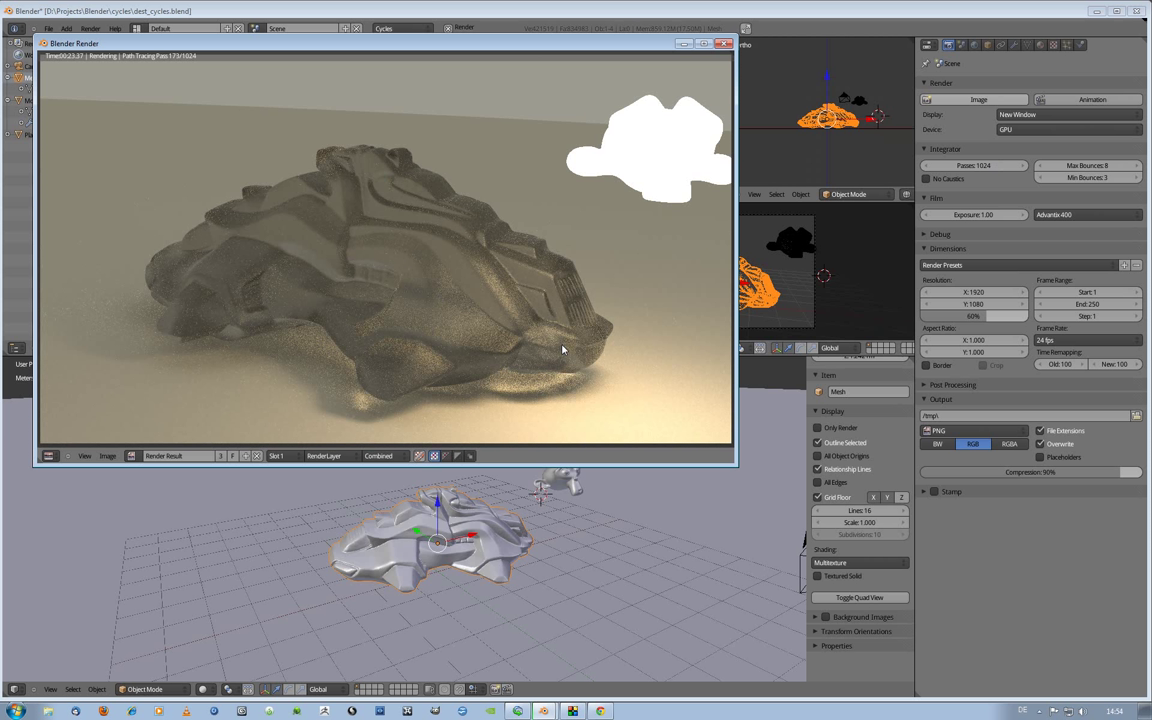
Close the render, select the ground plane, and add a Marble Texture node to its material
click(724, 45)
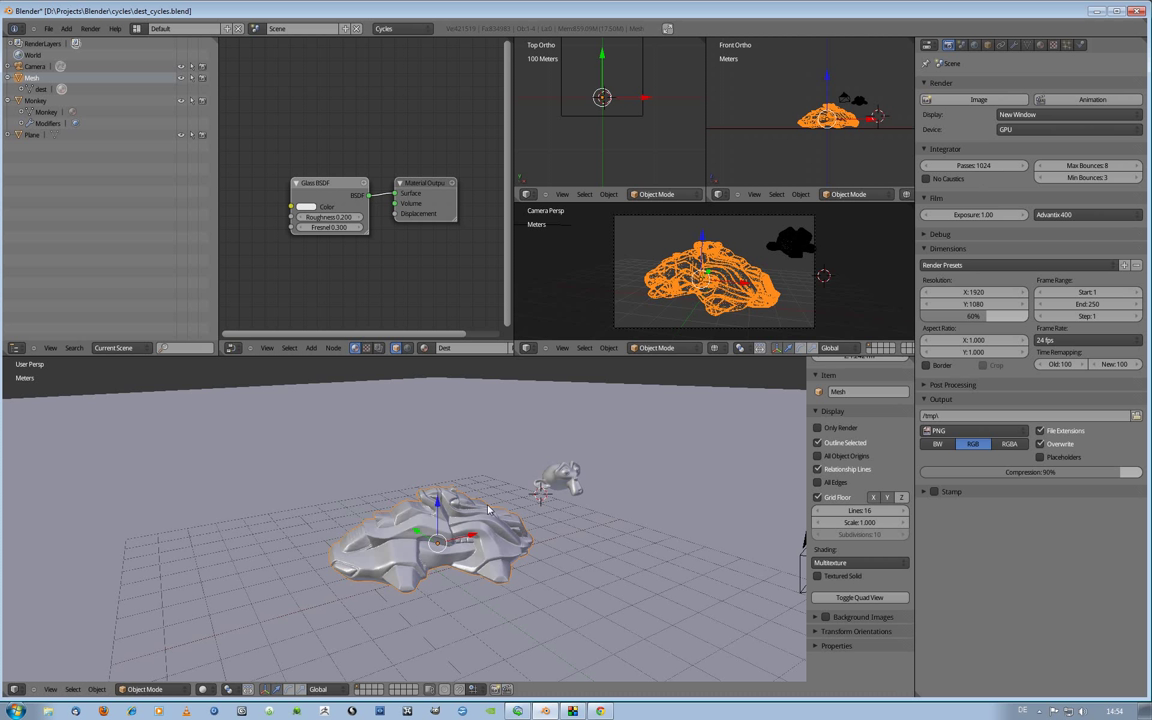
right_click(600, 105)
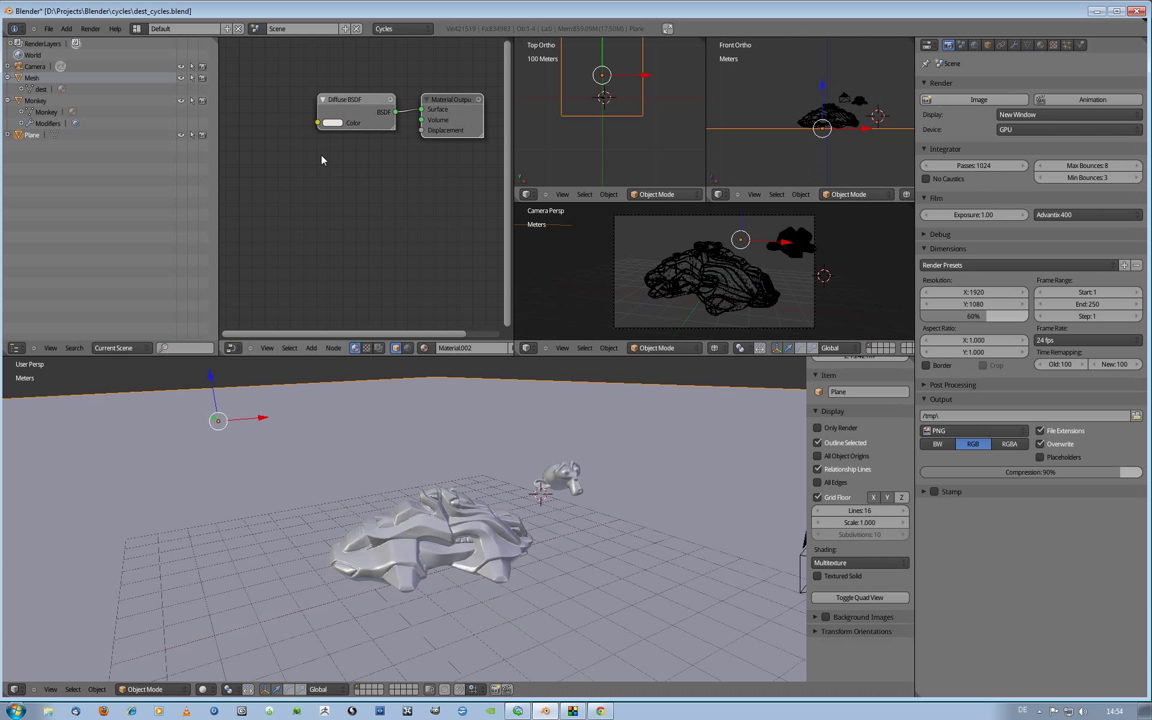
click(311, 347)
mouse_move(325, 252)
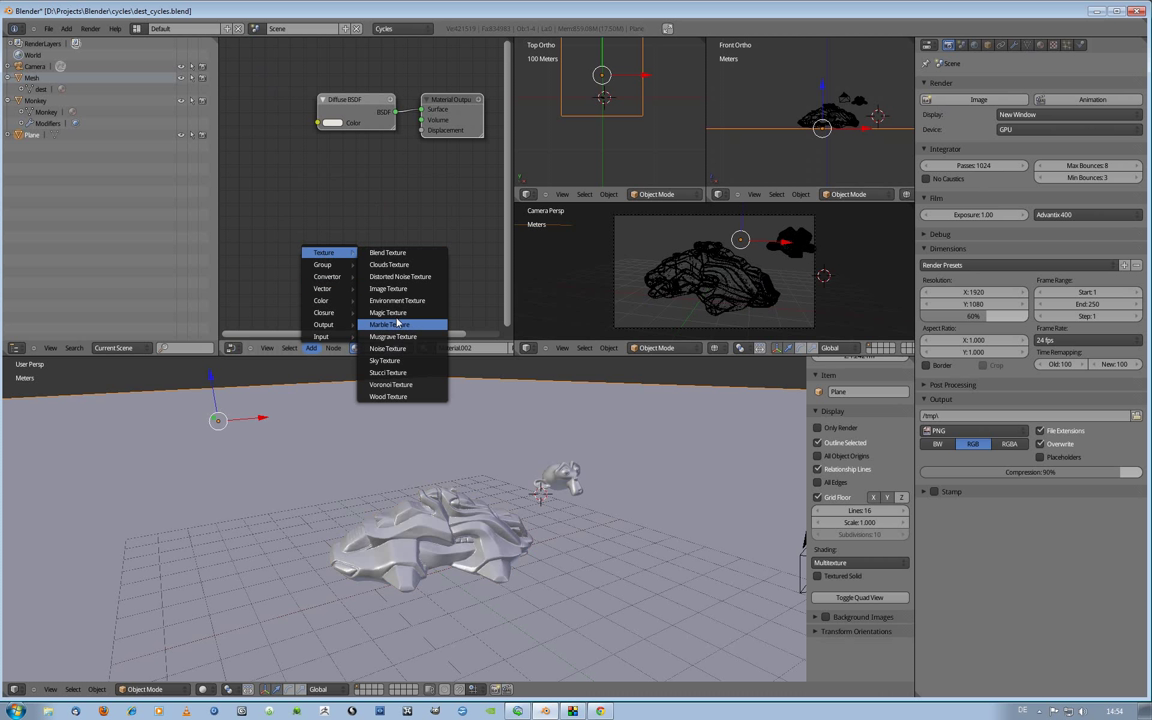
click(388, 324)
click(259, 180)
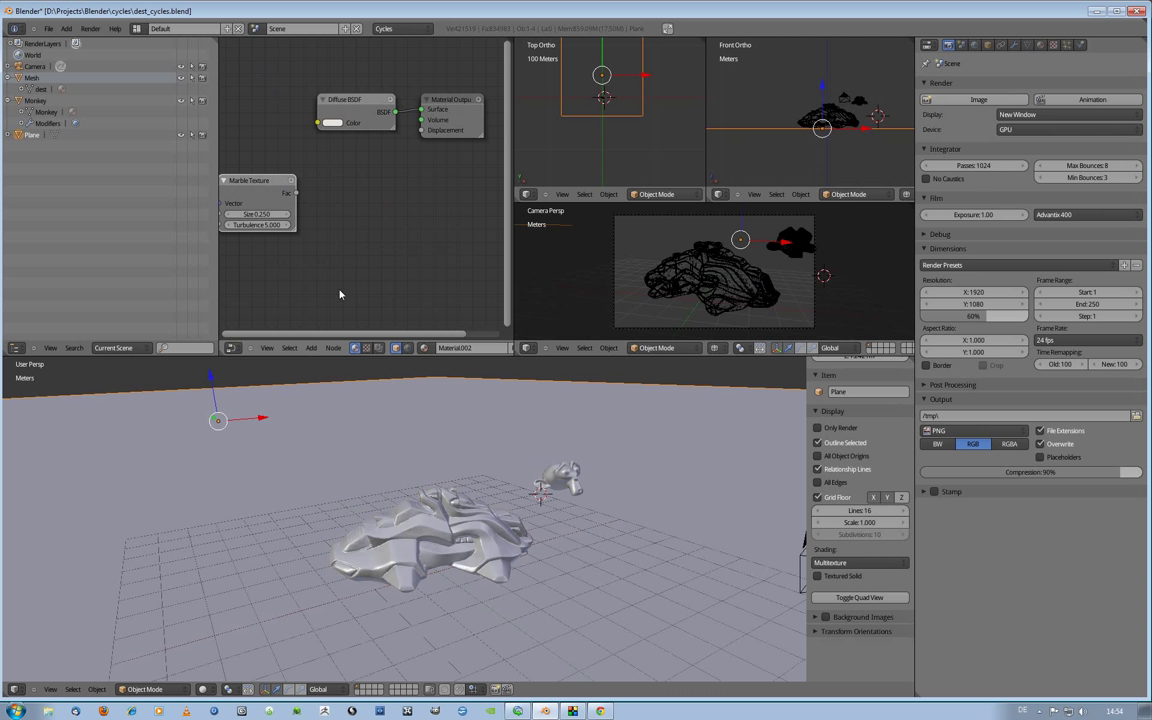
Replace the Marble node with a Voronoi Texture whose Color feeds the Diffuse BSDF colour
click(311, 347)
mouse_move(325, 252)
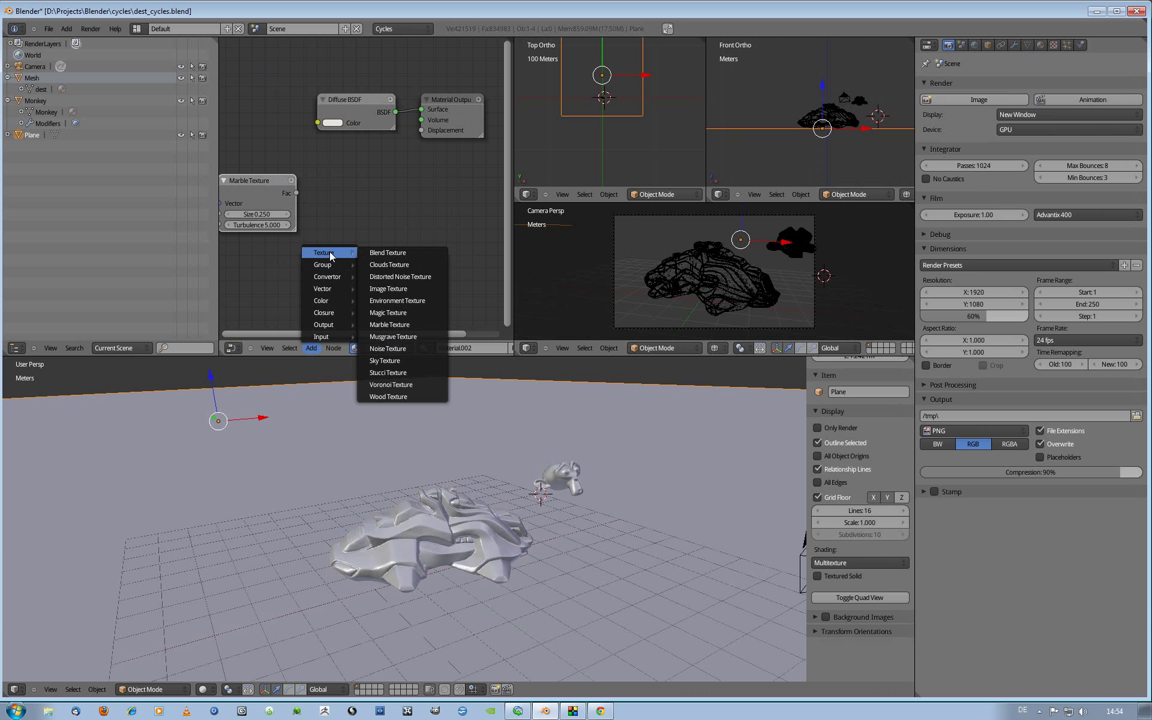
click(390, 384)
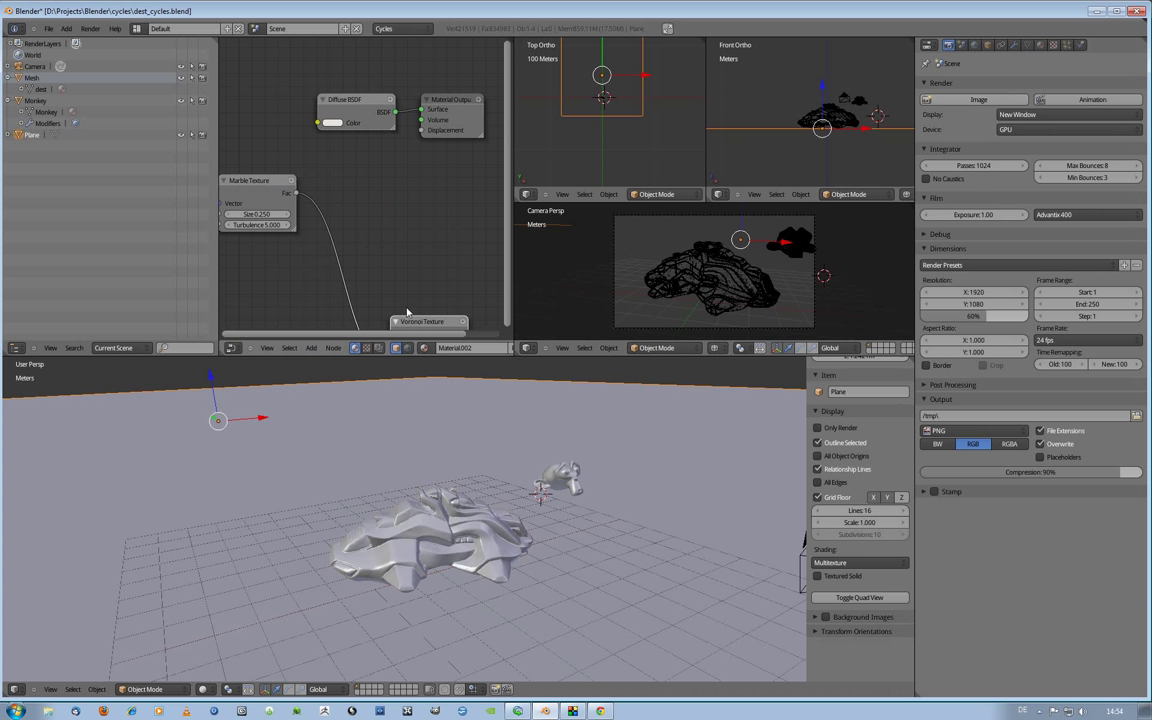
click(360, 210)
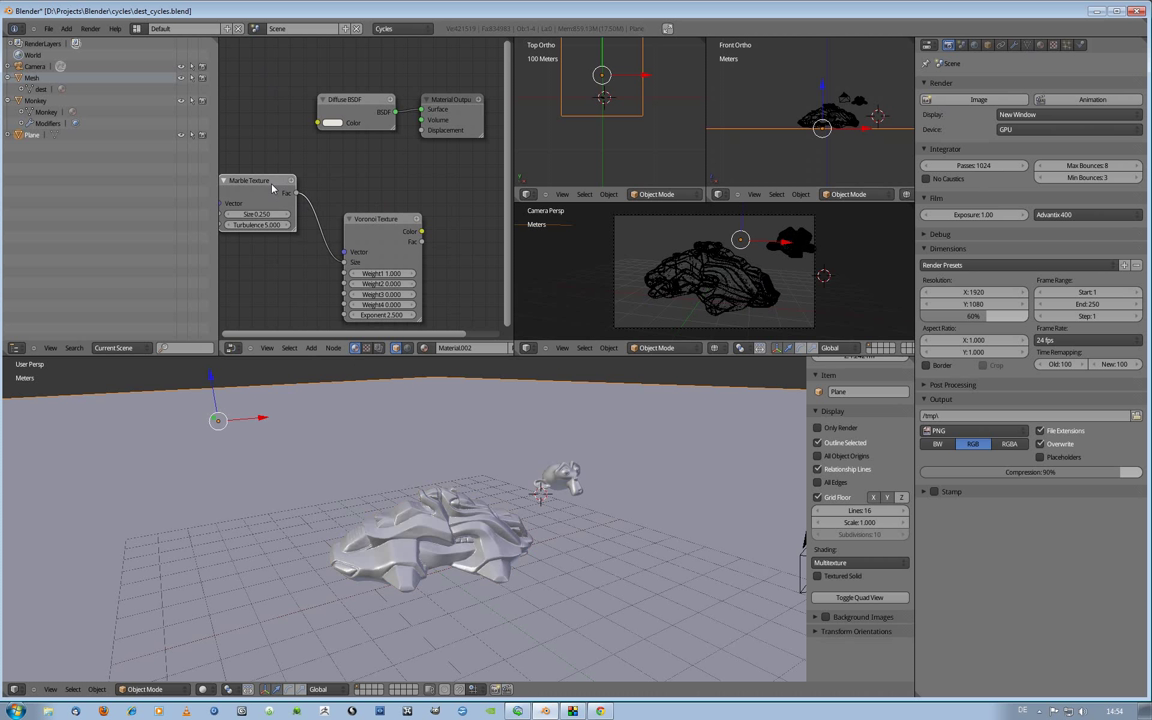
click(272, 188)
key(x)
mouse_move(424, 230)
mouse_down()
mouse_move(318, 214)
mouse_move(317, 122)
mouse_up()
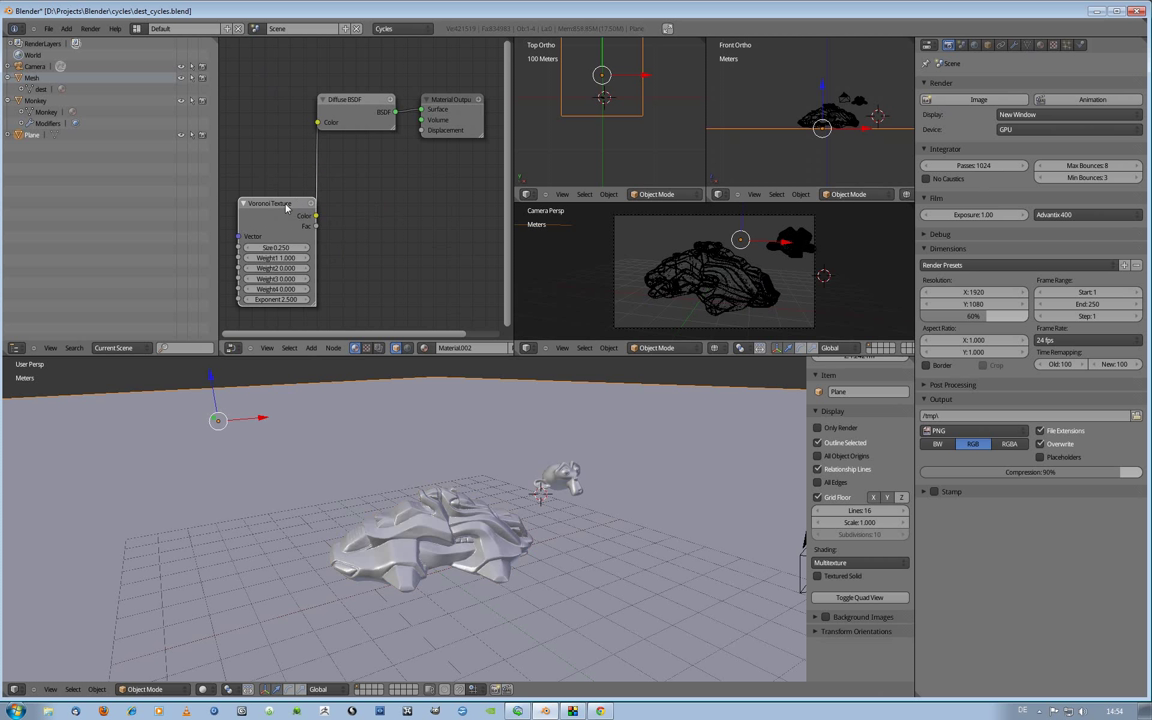
mouse_move(287, 203)
mouse_down()
mouse_move(281, 157)
mouse_move(269, 157)
mouse_up()
Switch the main 3D view's shading to Rendered for a live Cycles preview
click(203, 689)
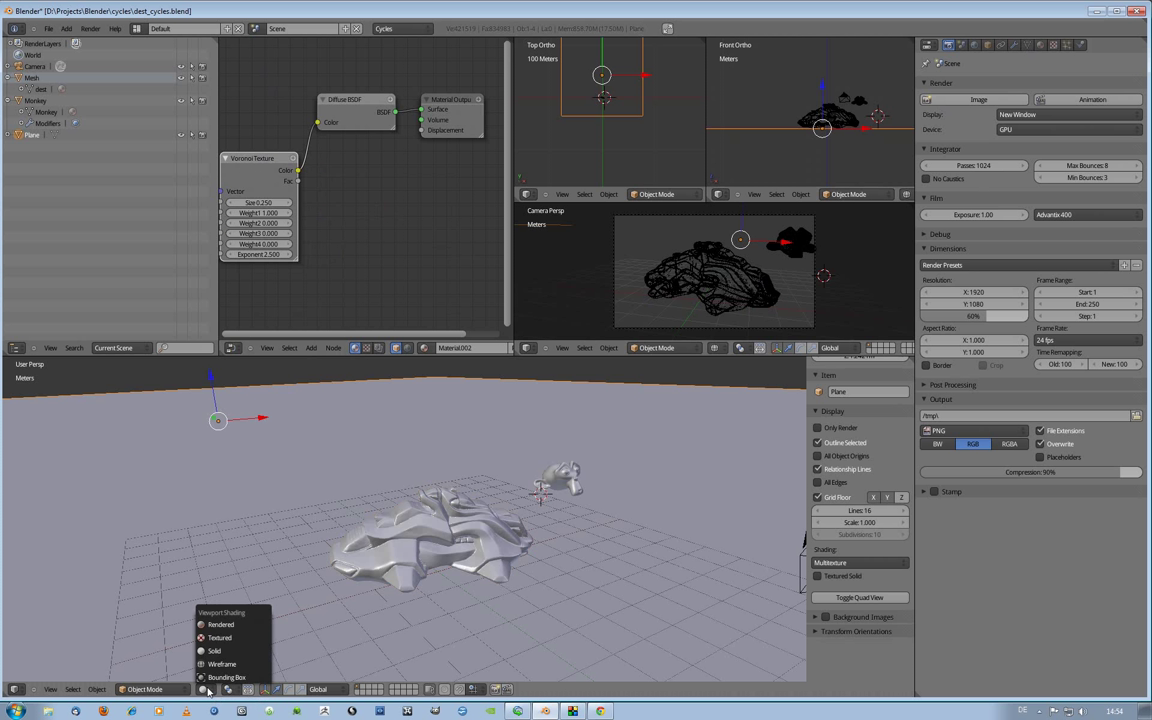
click(222, 624)
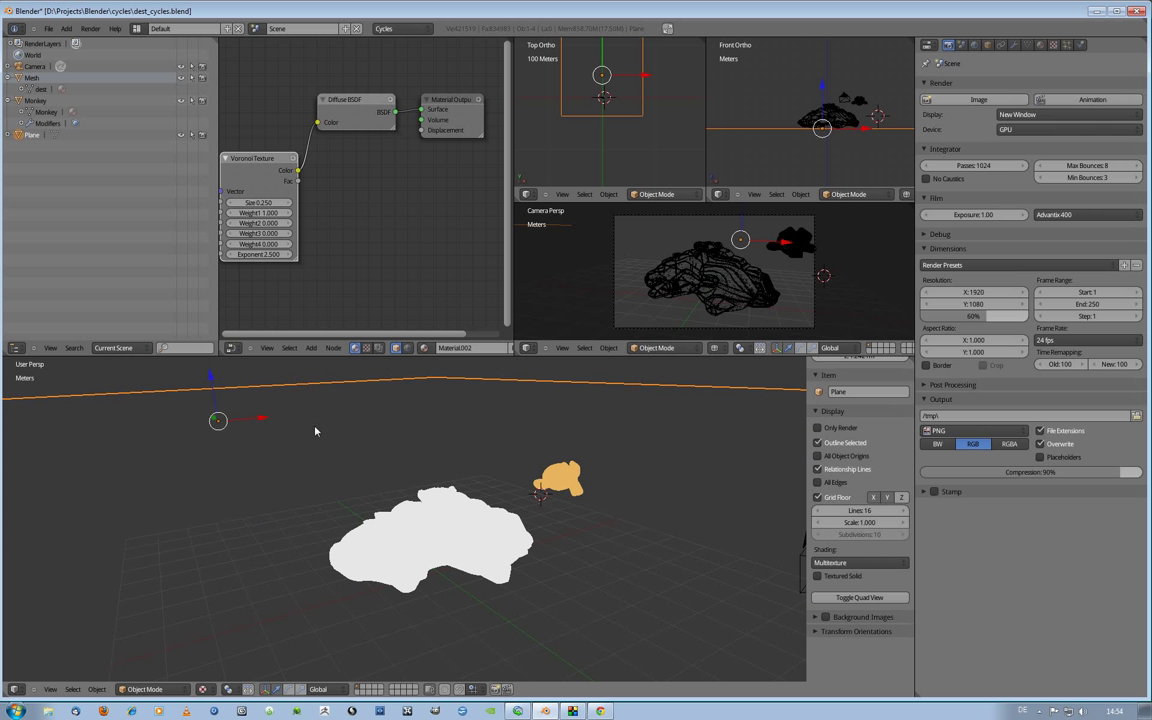
click(203, 689)
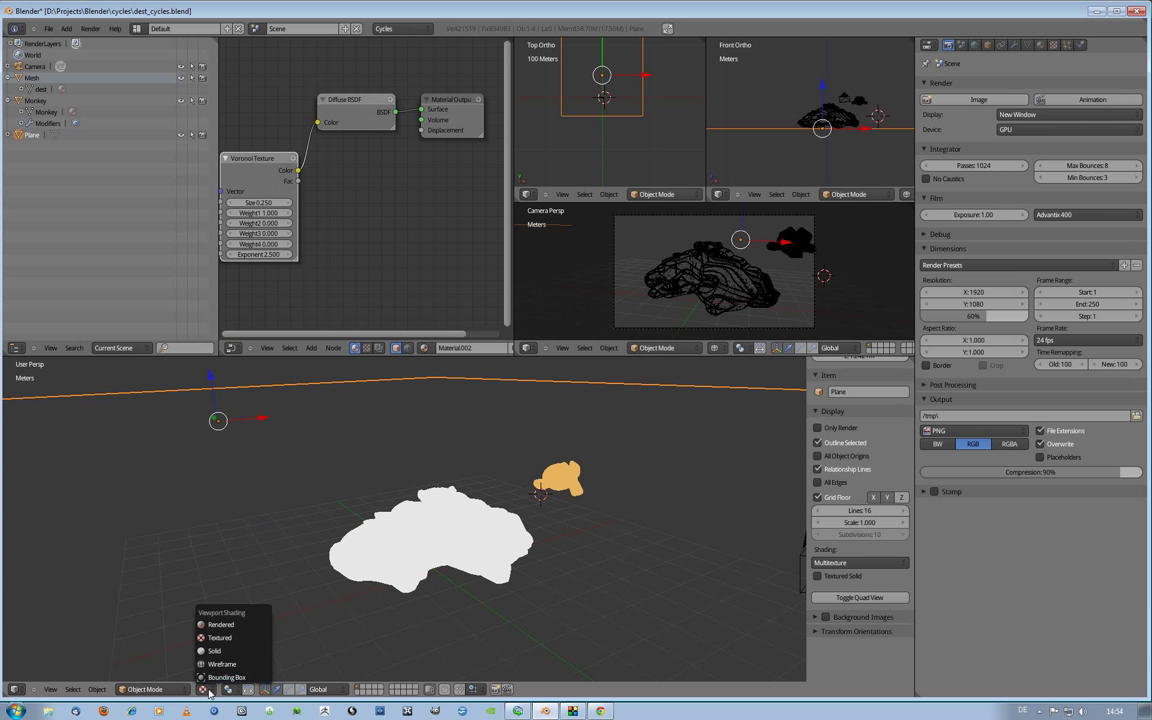
click(222, 625)
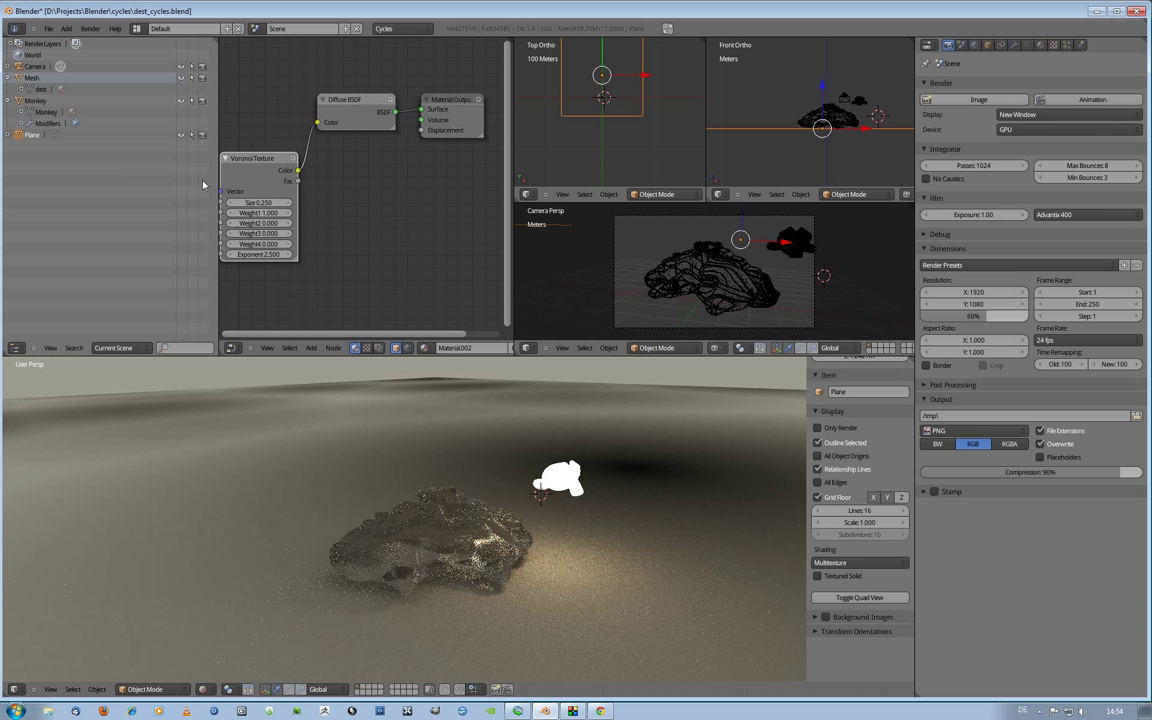
click(264, 202)
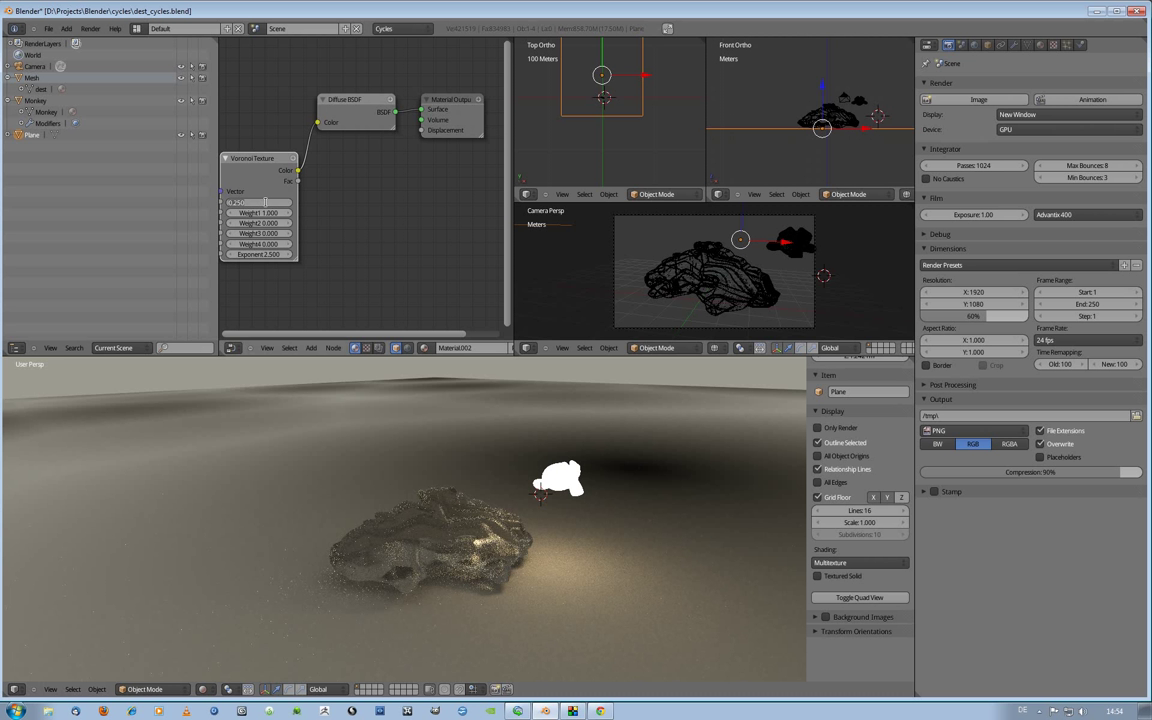
Set the Voronoi Size to 0.05, then 0.001, and return to the GraphicAll.org browser
text(0.05)
key(Return)
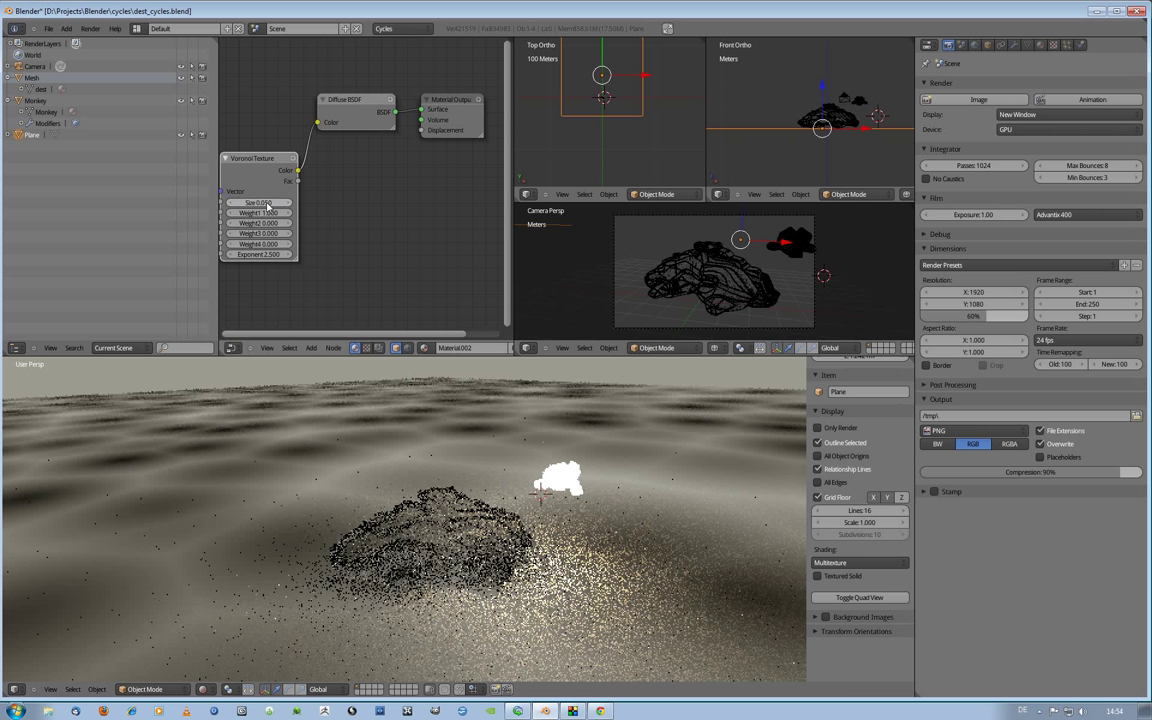
click(266, 203)
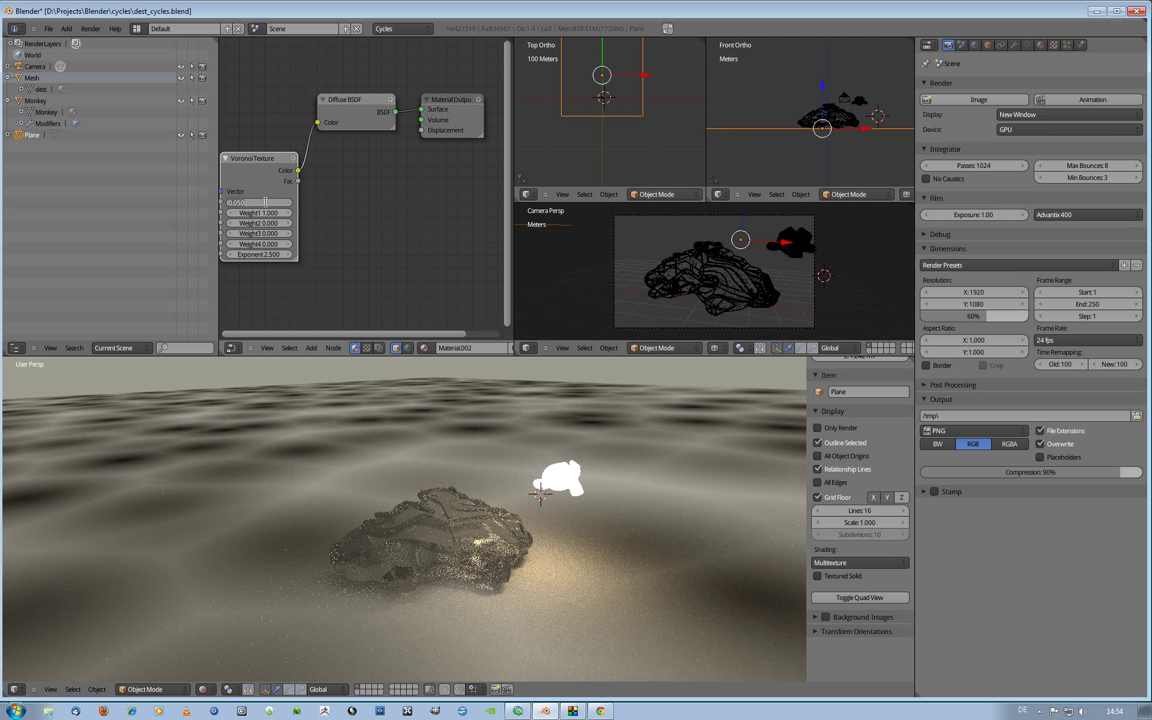
text(0)
key(Return)
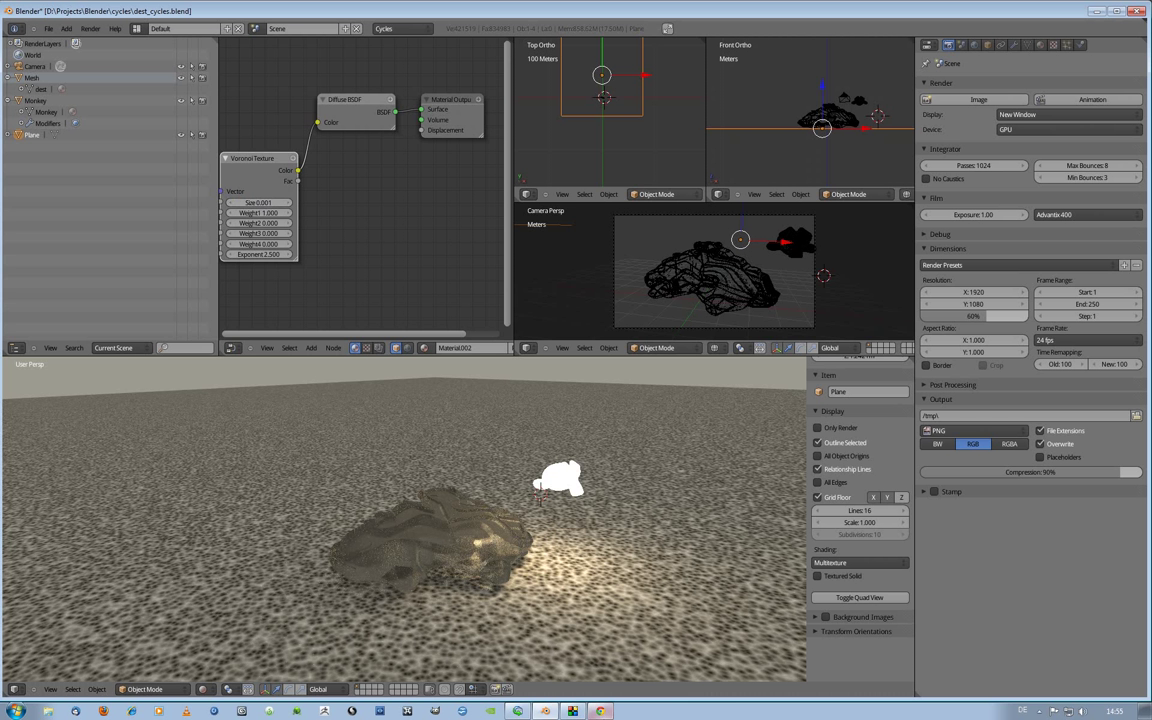
key(alt+Tab)
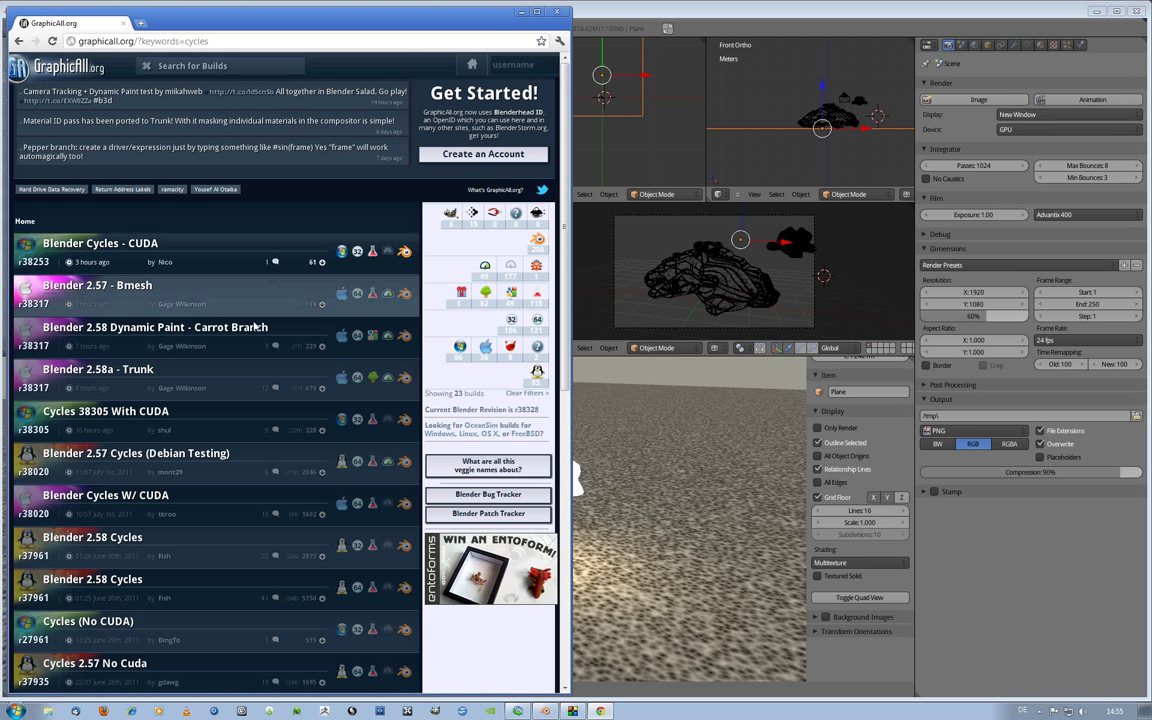